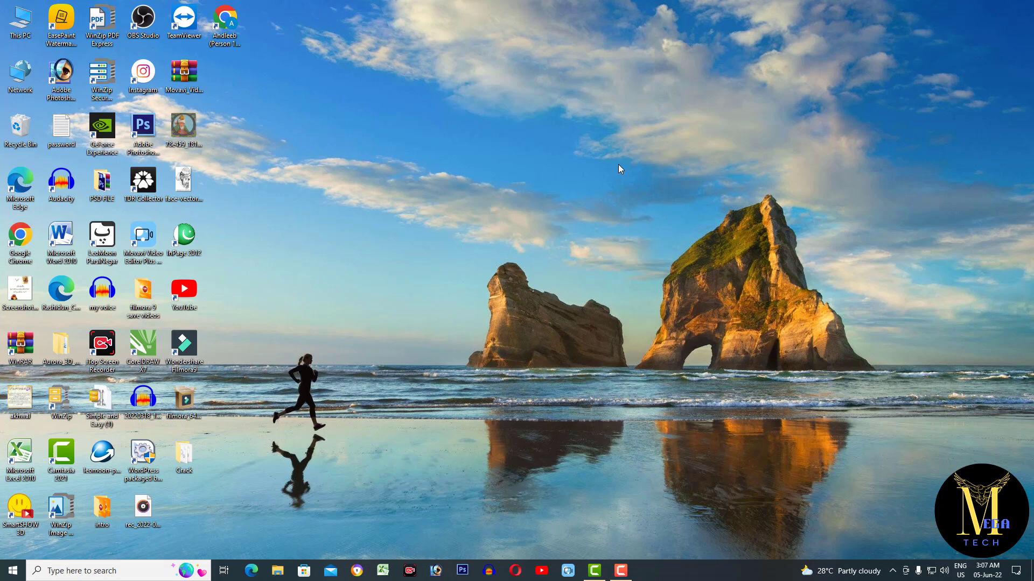
Open Google Chrome, search the web for "flaticon" and open the Flaticon website
right_click(24, 247)
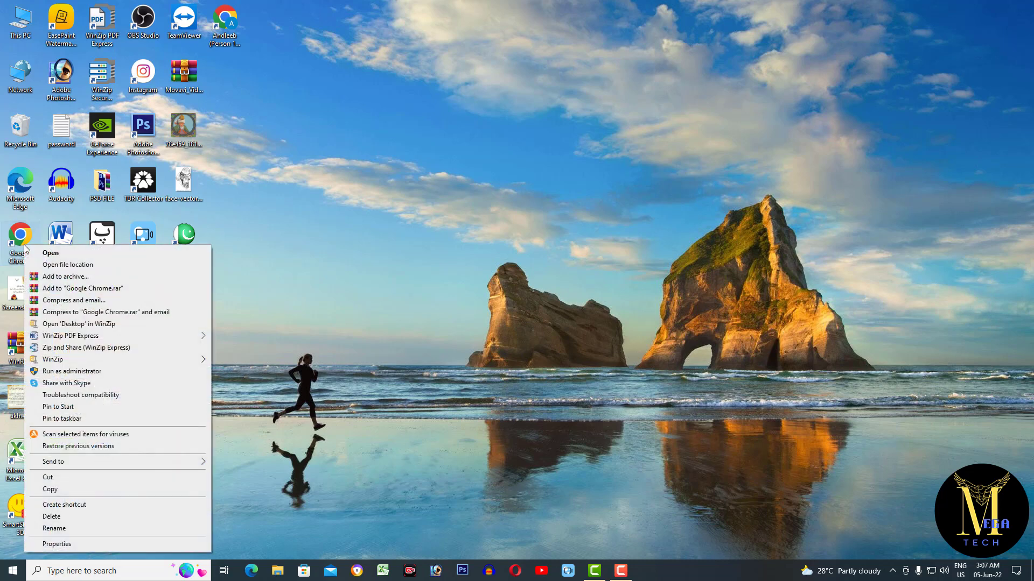
click(51, 253)
click(246, 26)
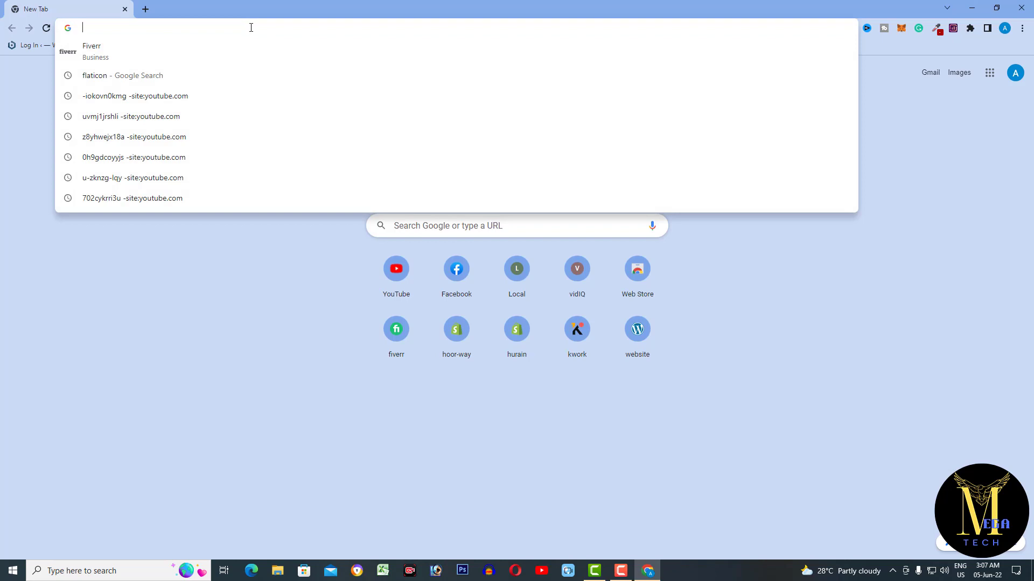
text(flaticon)
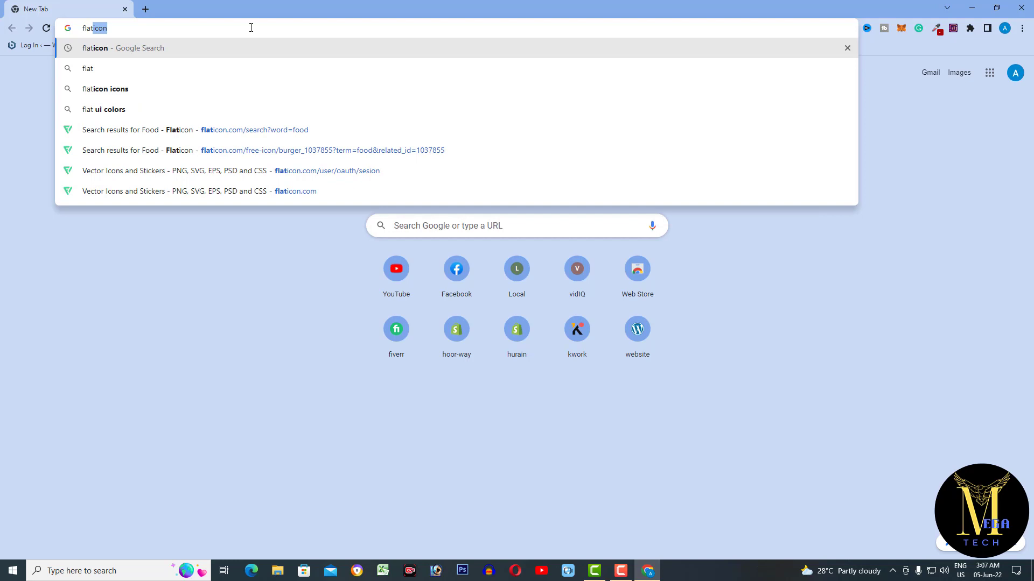
key(Return)
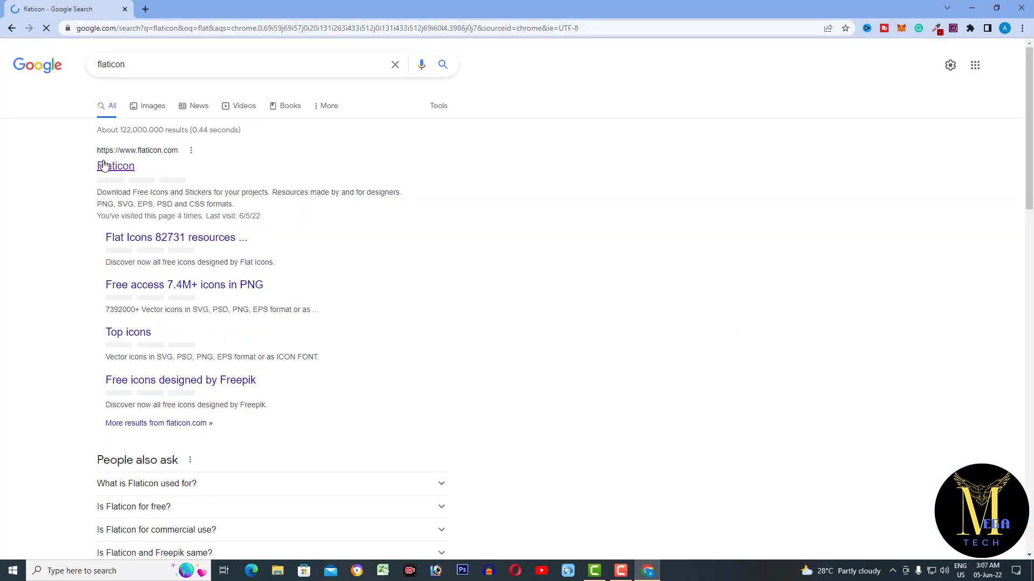
click(108, 170)
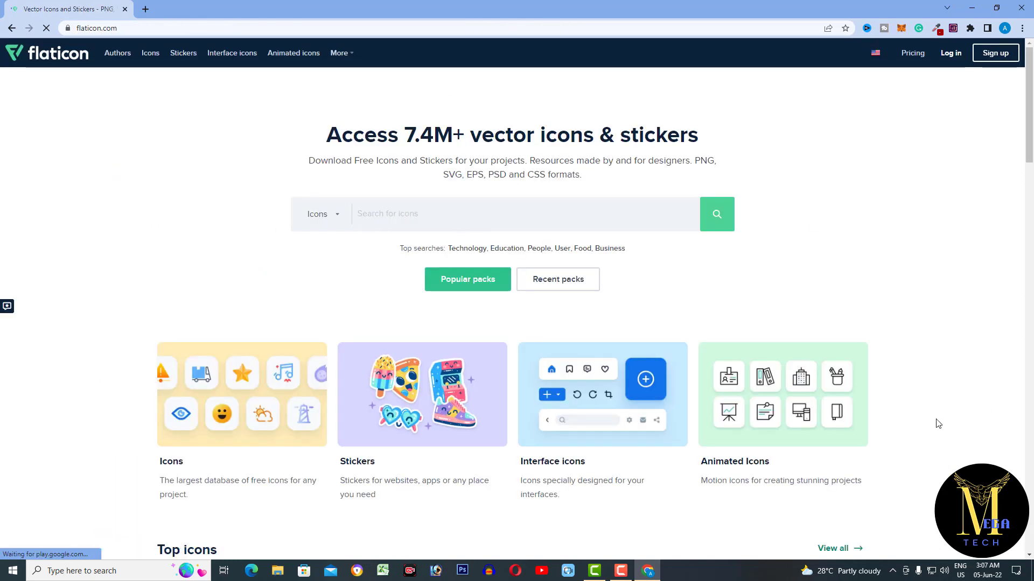
Search the Flaticon icon library for "food"
scroll(921, 243, down, 6)
scroll(861, 258, down, 6)
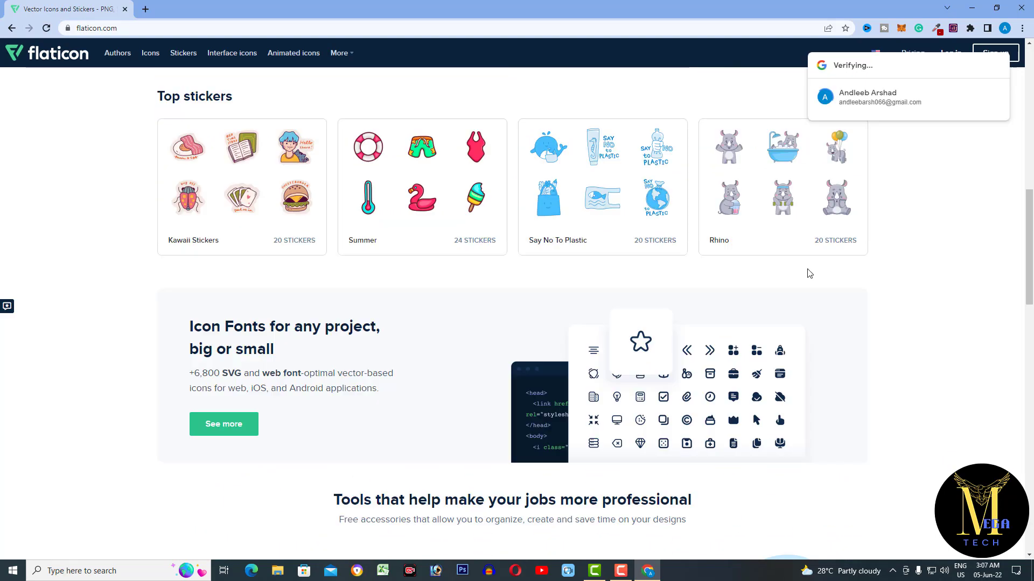
scroll(808, 272, up, 5)
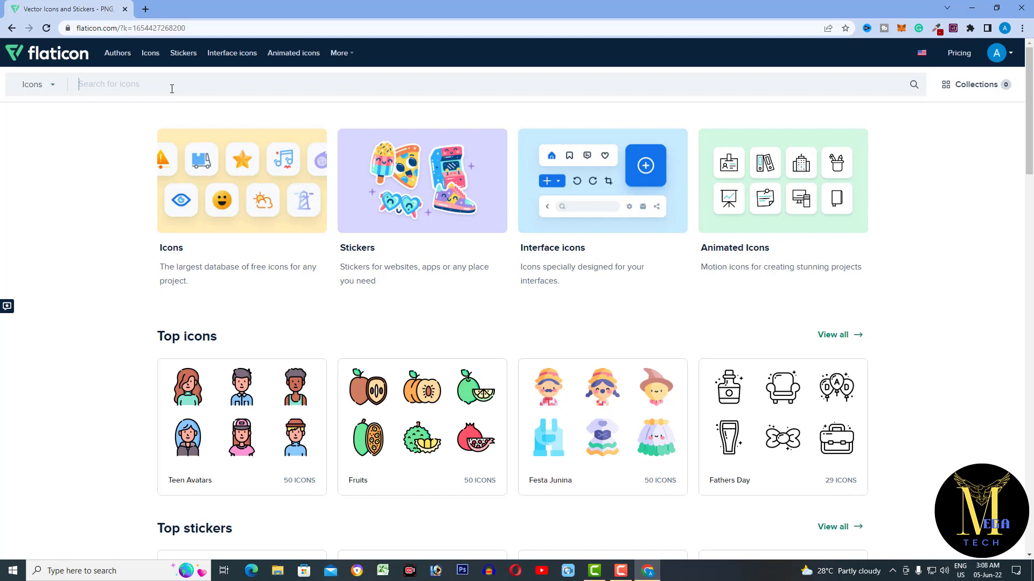
text(food)
key(Return)
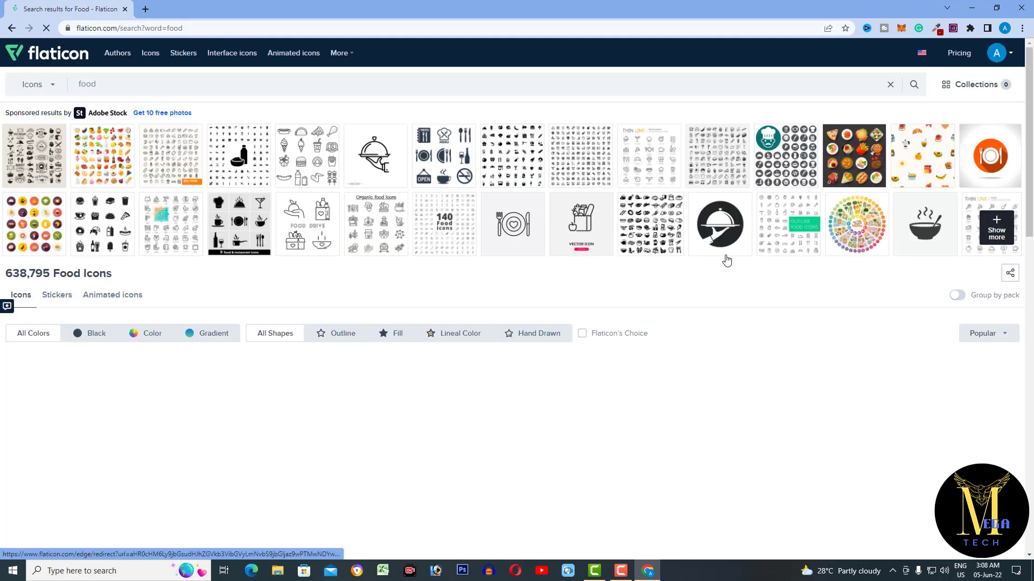
Open the fast food icon with burger, drink and fries from the results and switch to its coloured version
scroll(822, 297, down, 4)
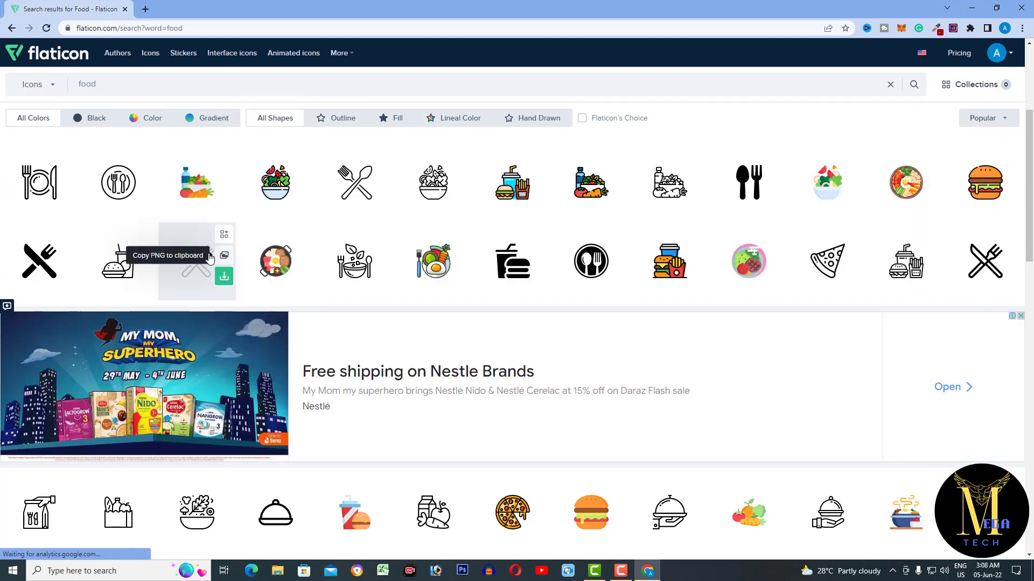
scroll(716, 289, down, 7)
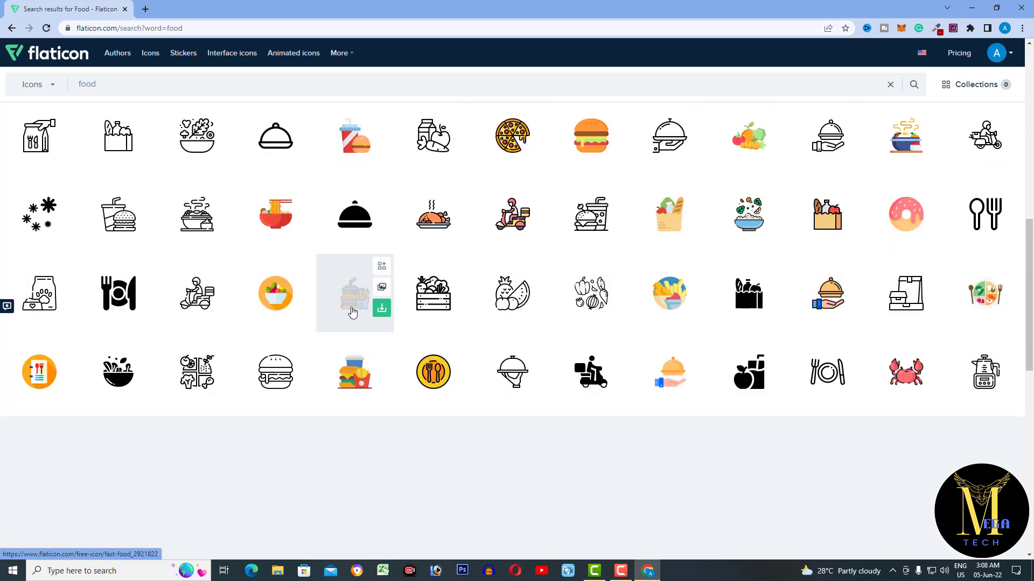
scroll(668, 167, up, 6)
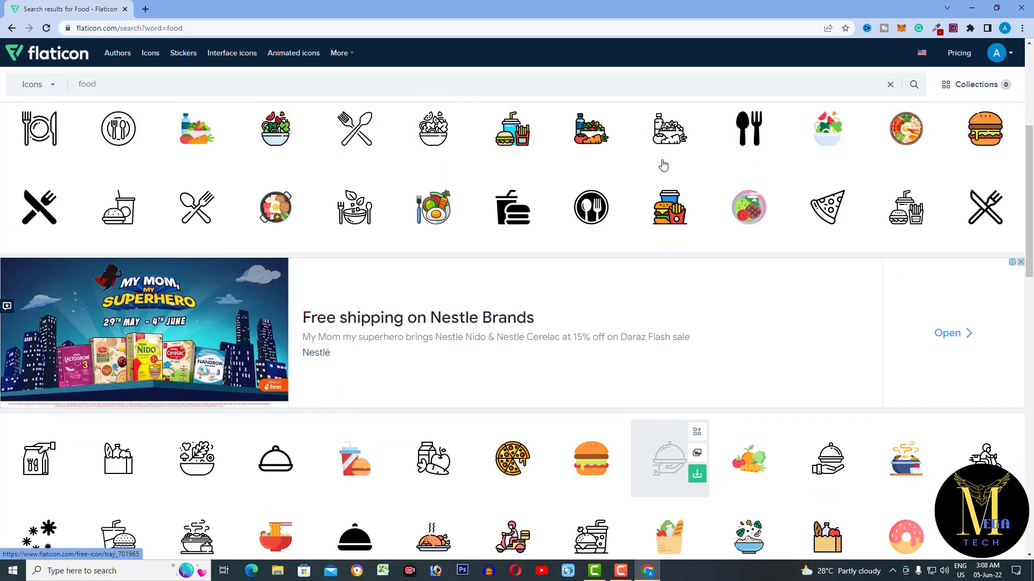
scroll(668, 167, down, 3)
scroll(668, 168, down, 3)
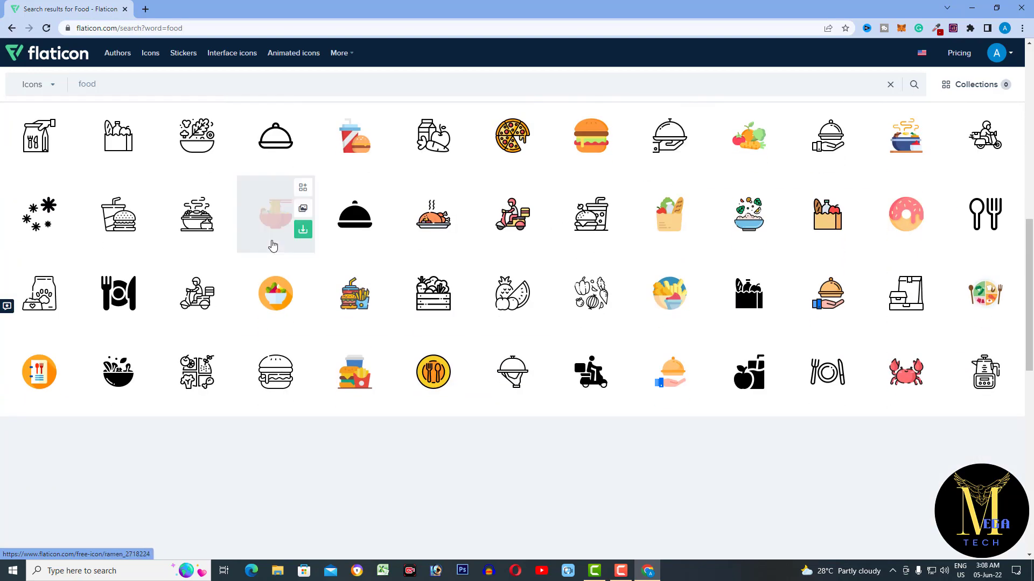
scroll(916, 140, up, 5)
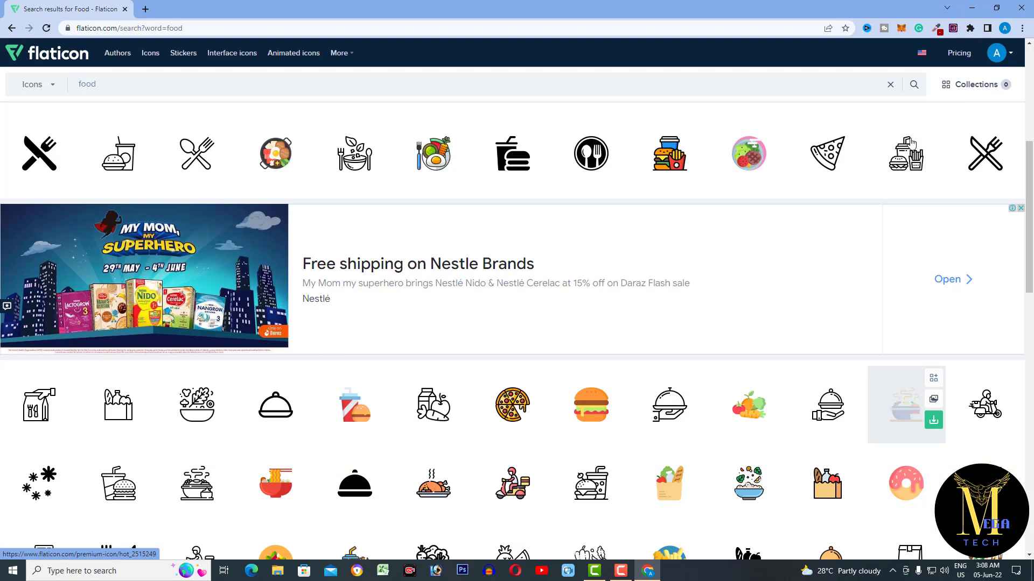
click(914, 157)
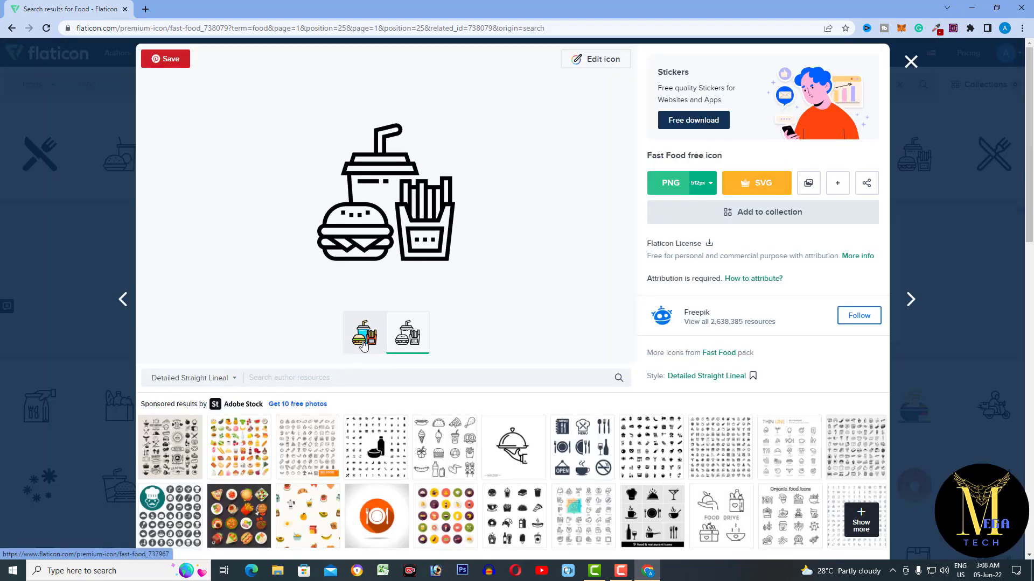
click(365, 345)
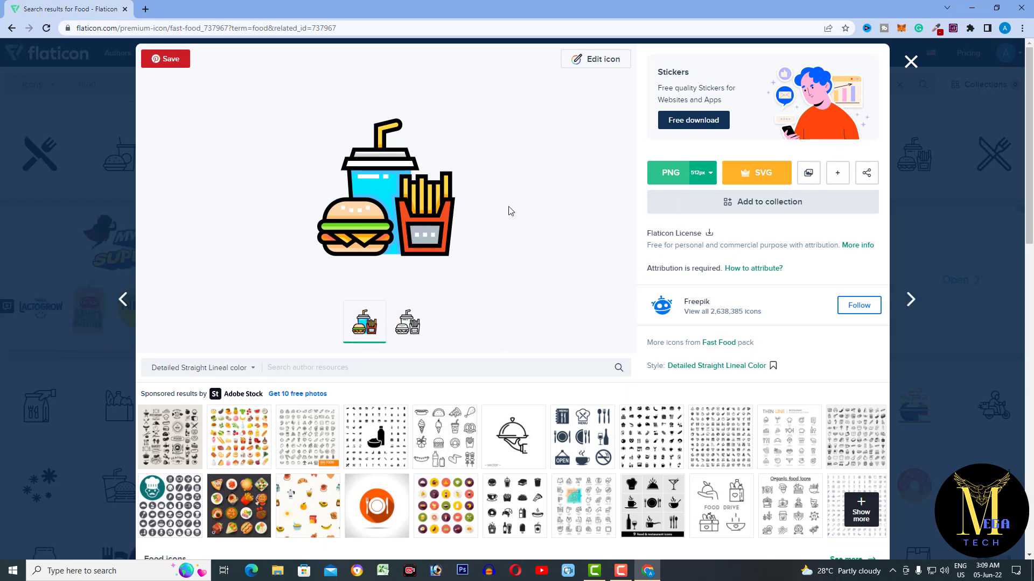
Download the coloured fast food icon as a free PNG and copy its attribution link
click(670, 179)
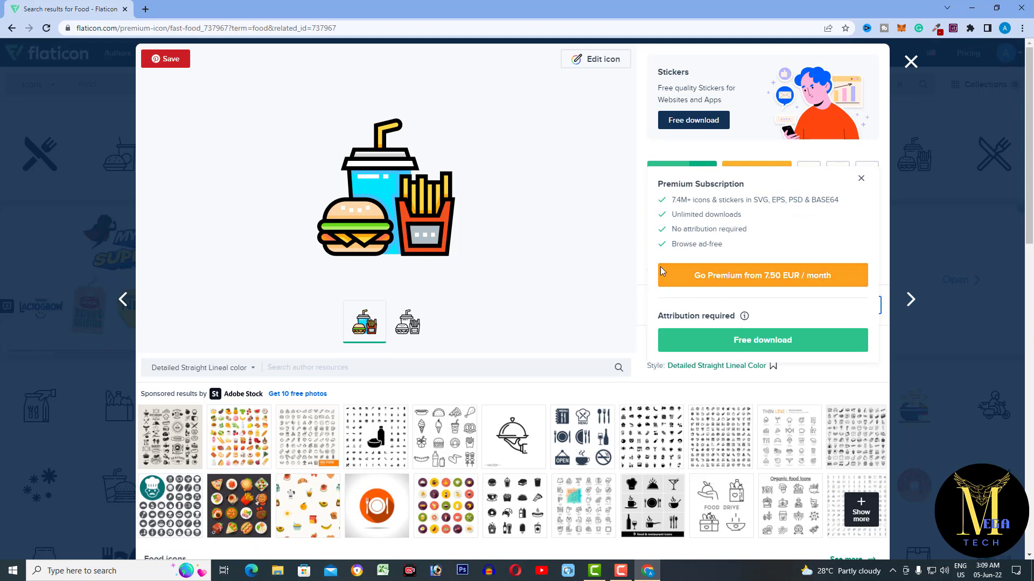
click(782, 345)
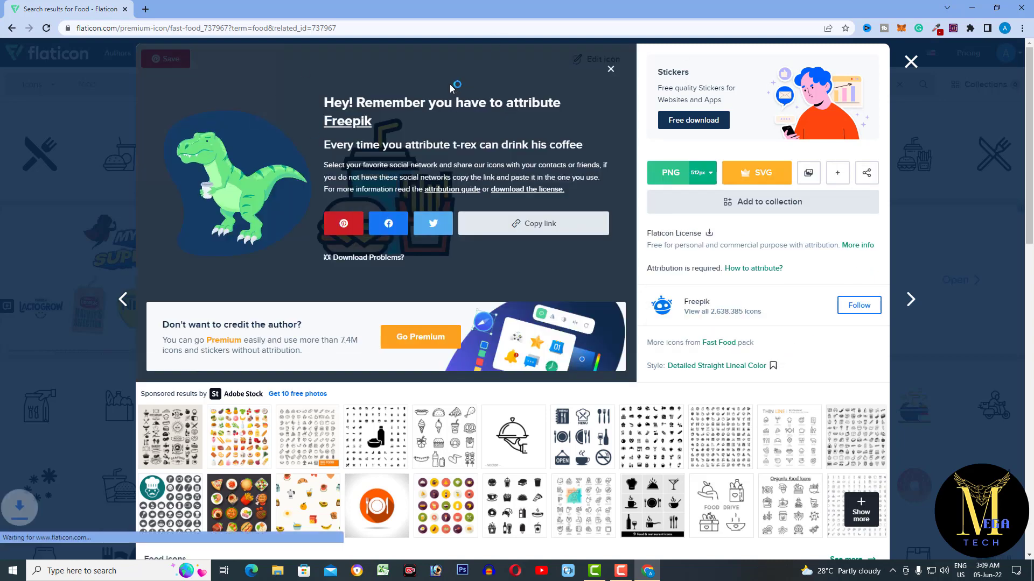
click(526, 229)
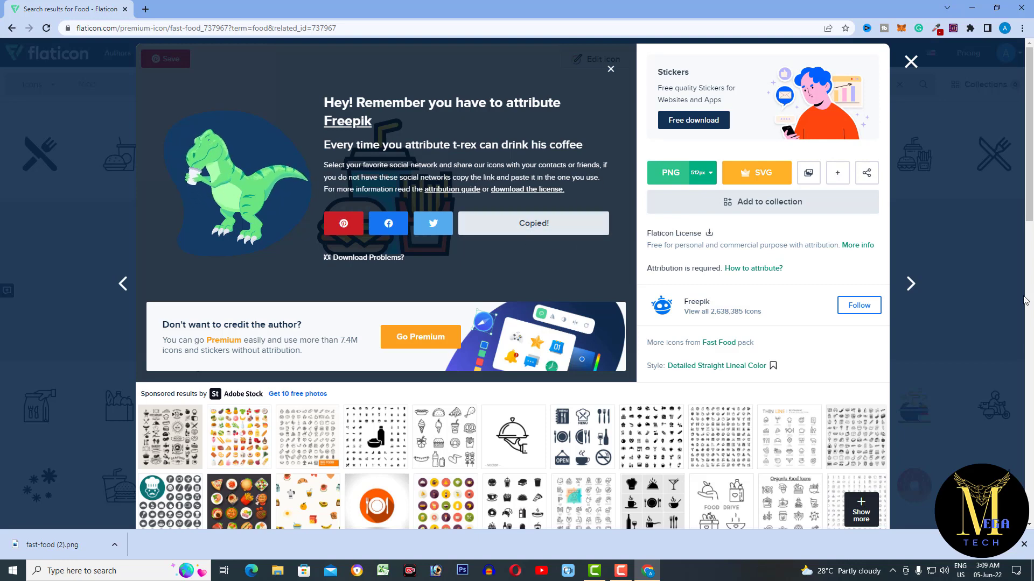
click(611, 70)
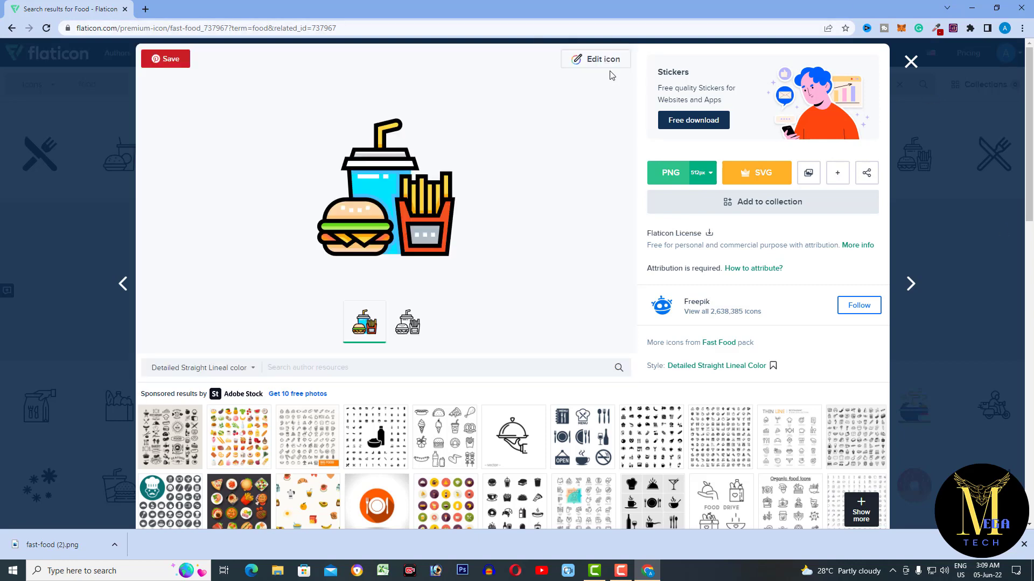
Open canva.com in a new browser tab and create a blank Logo design
click(145, 9)
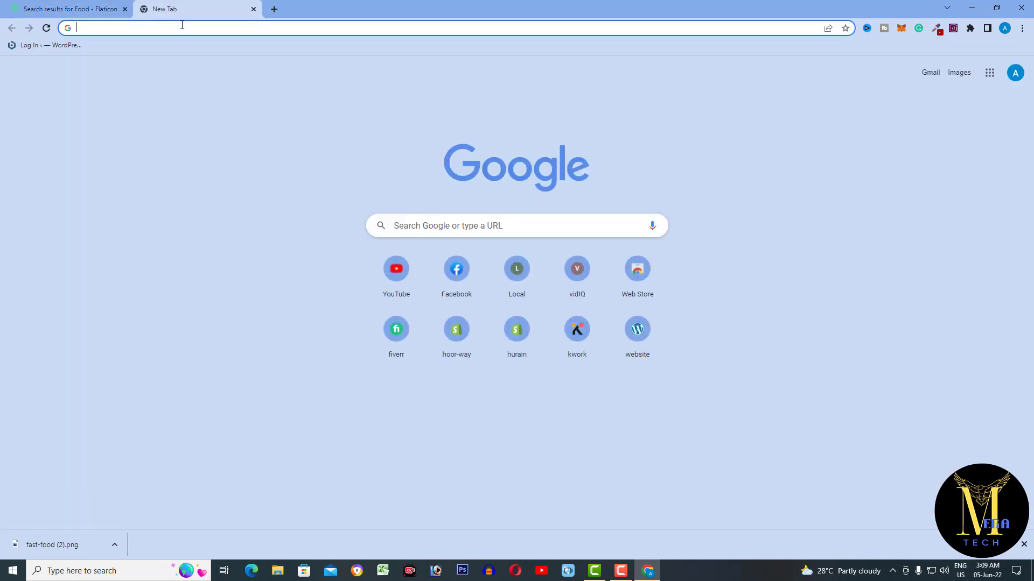
text(canva.com)
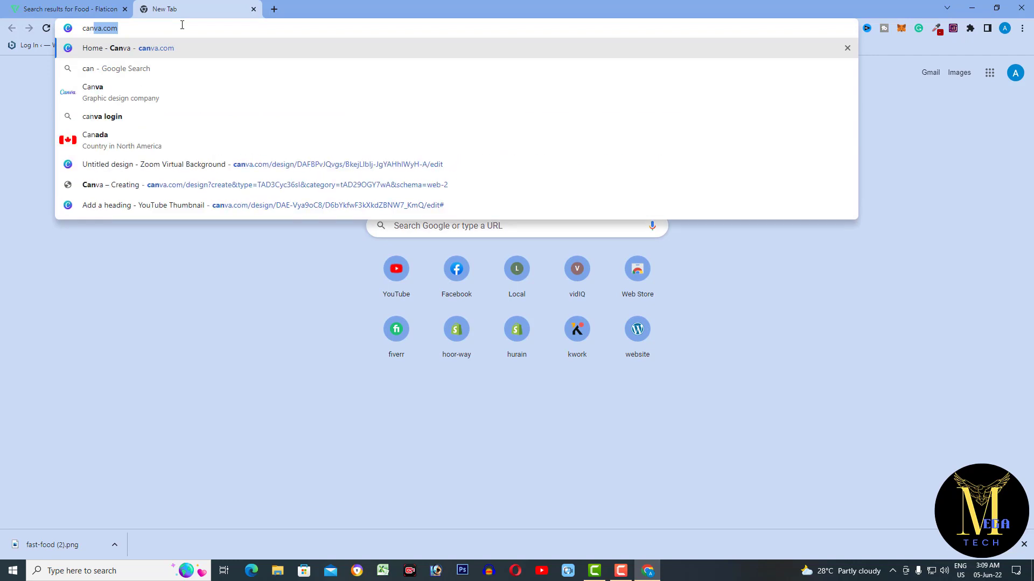
key(Return)
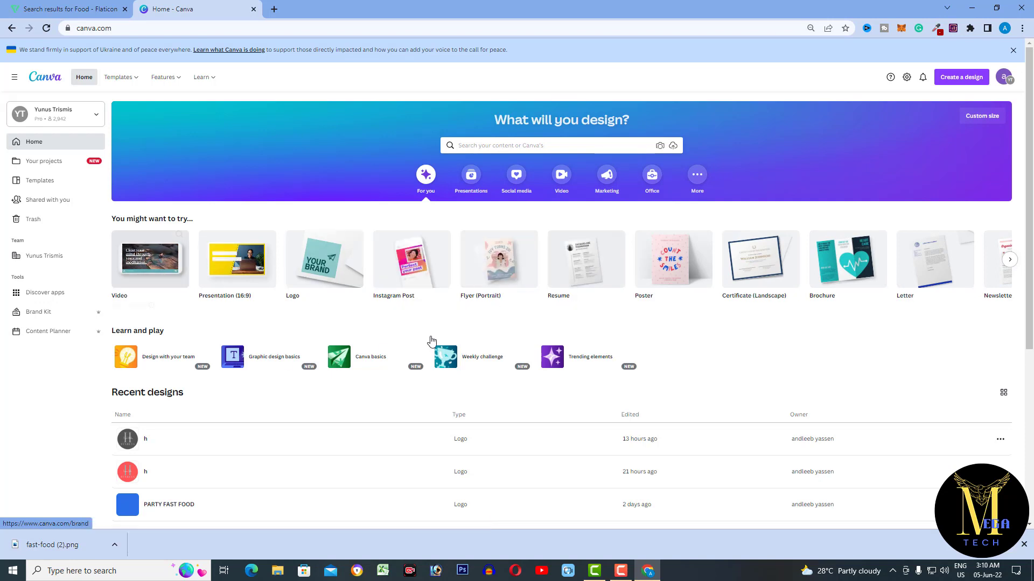
click(330, 274)
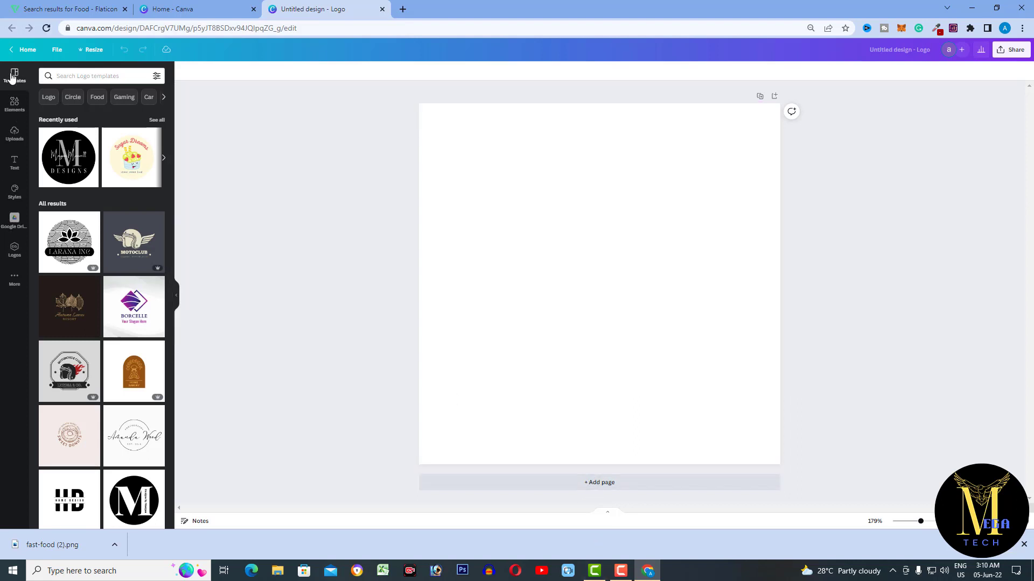
Search the logo templates for "food" and look through the designs
click(94, 74)
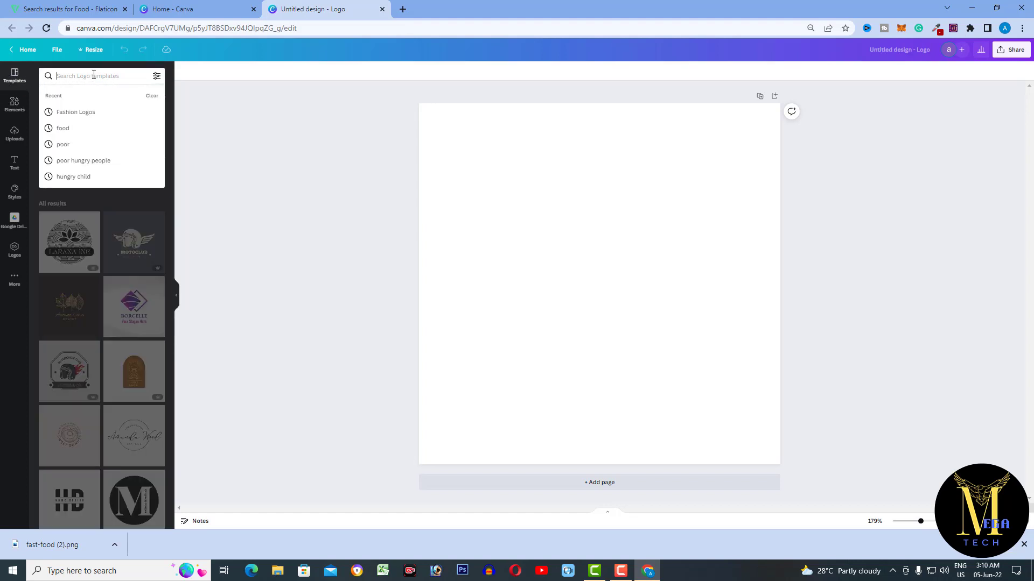
click(65, 133)
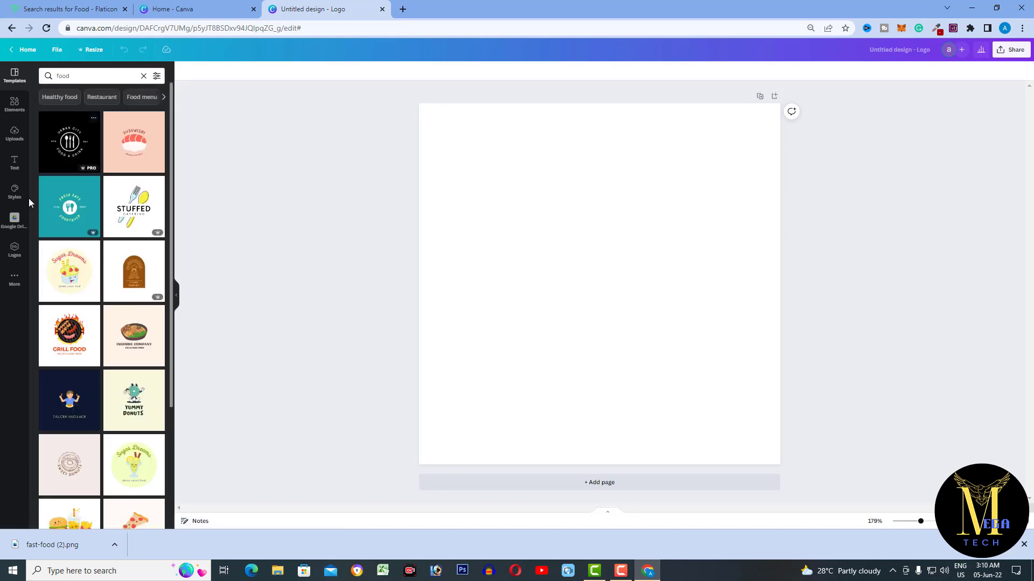
mouse_move(164, 245)
scroll(170, 238, down, 1)
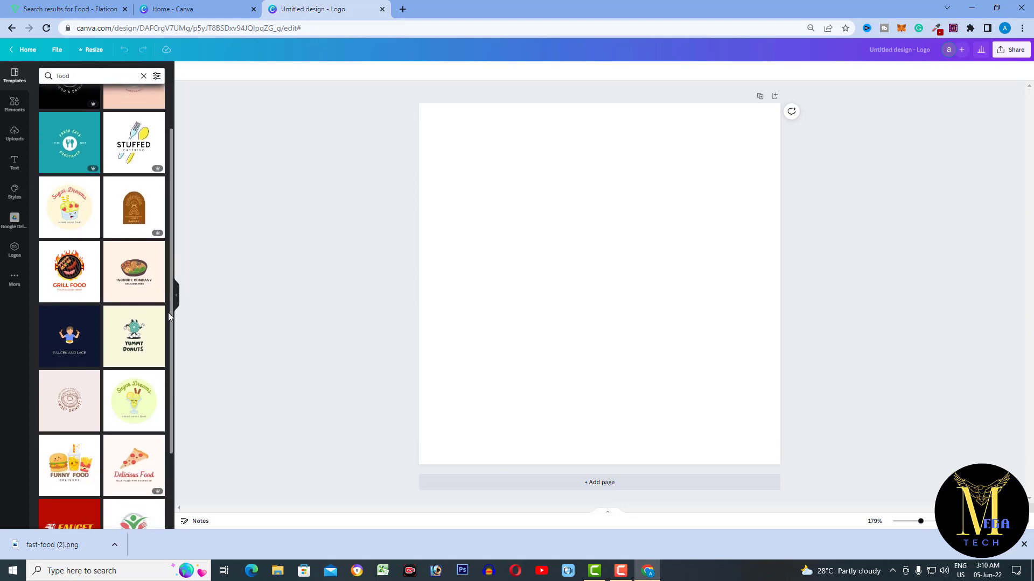
drag(170, 316, 180, 425)
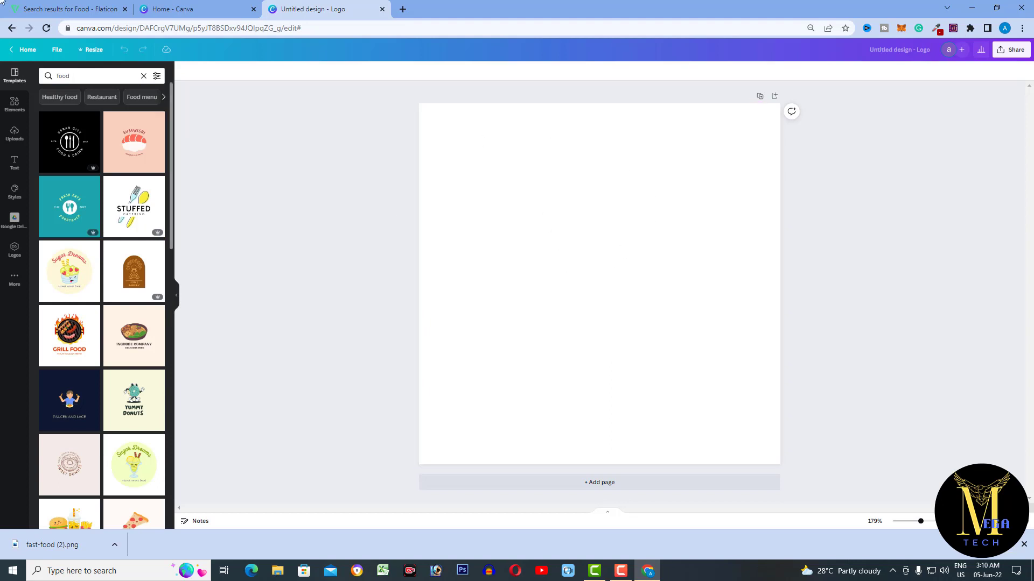
Search the templates for "Fashion Logos" and apply the black circular "M" Designs template to the page
click(111, 76)
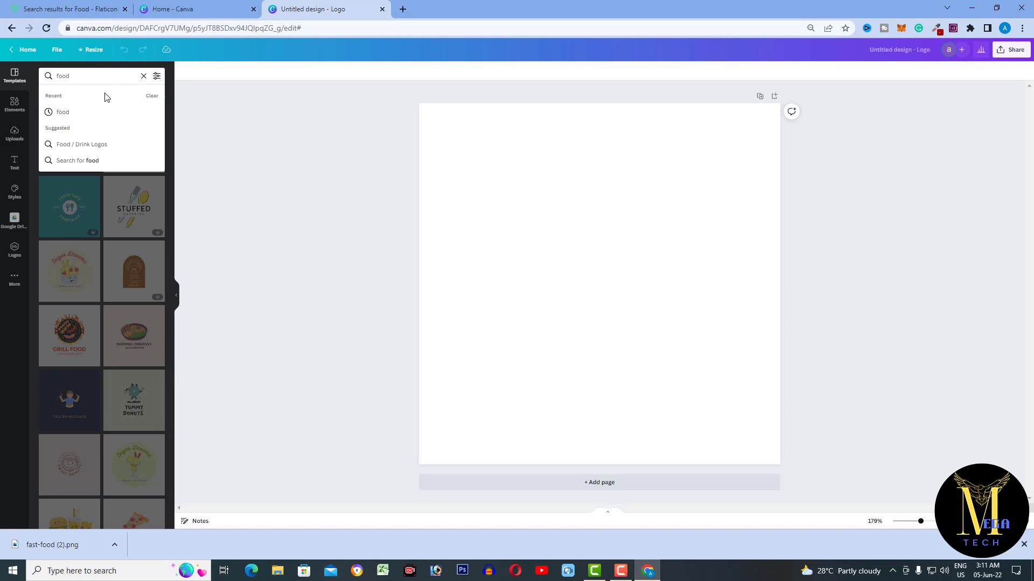
key(BackSpace)
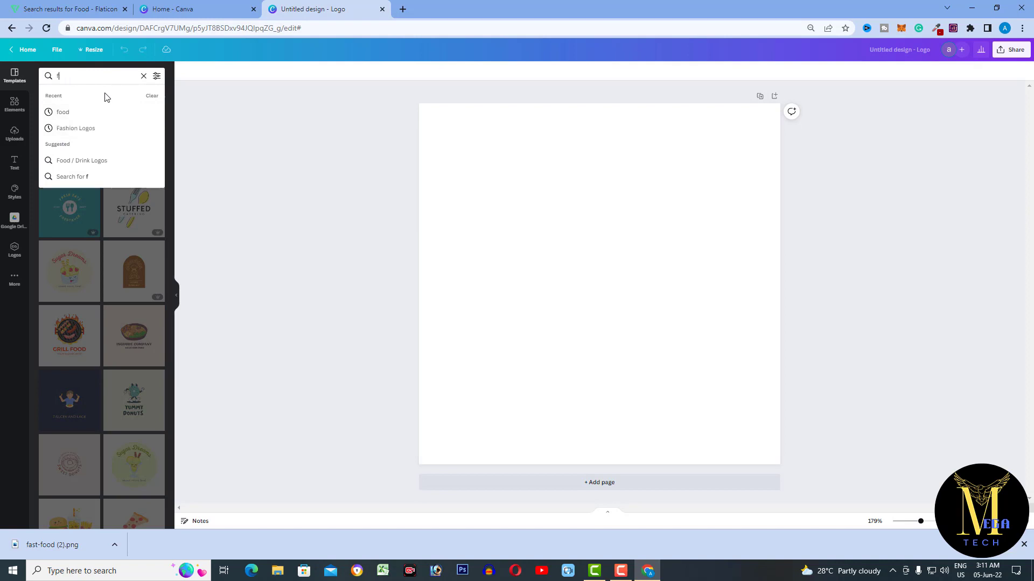
click(86, 130)
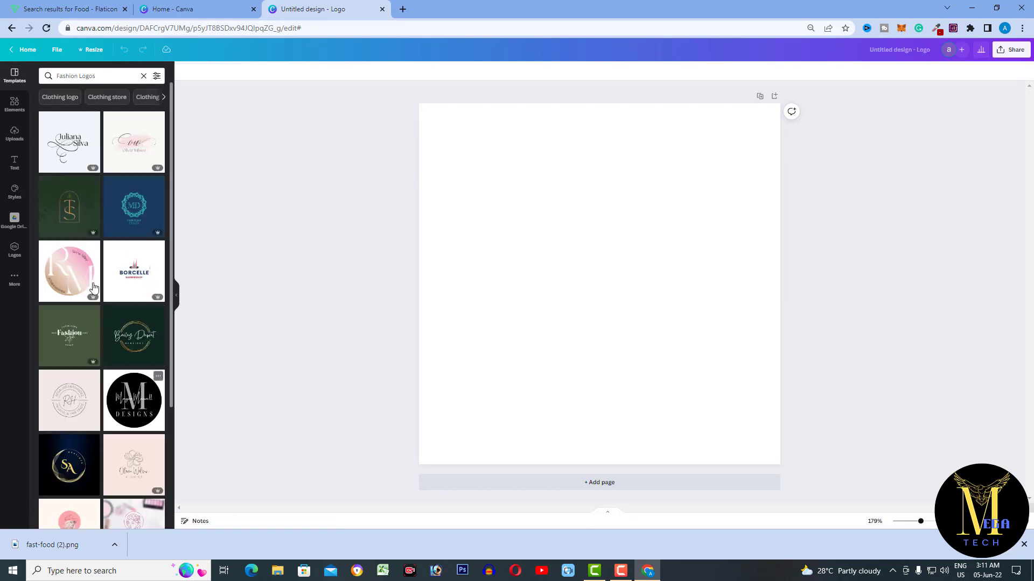
scroll(97, 253, down, 3)
scroll(97, 251, down, 3)
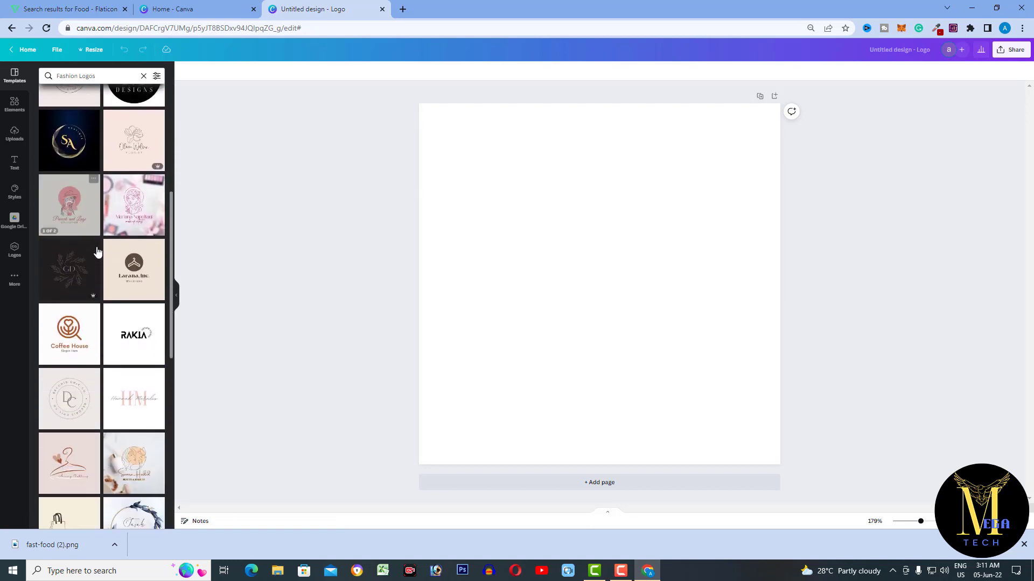
scroll(97, 250, up, 6)
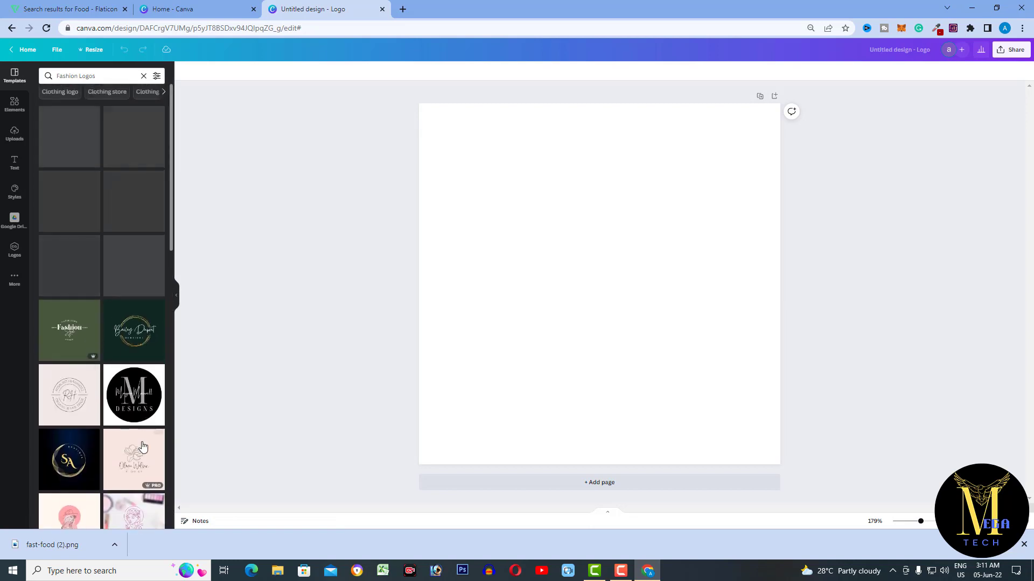
click(137, 405)
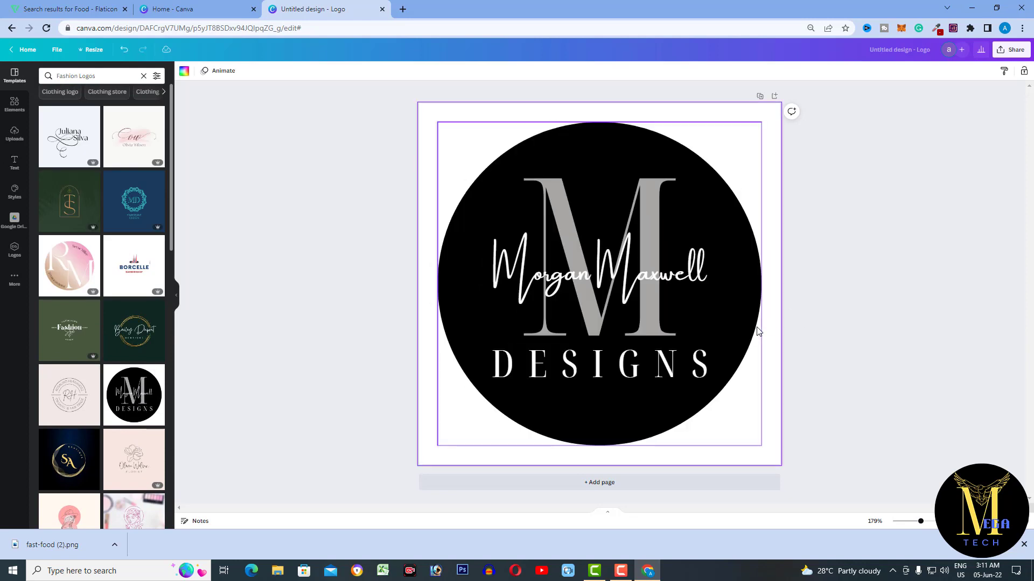
Replace the large grey letter "M" in the logo with "H"
click(650, 202)
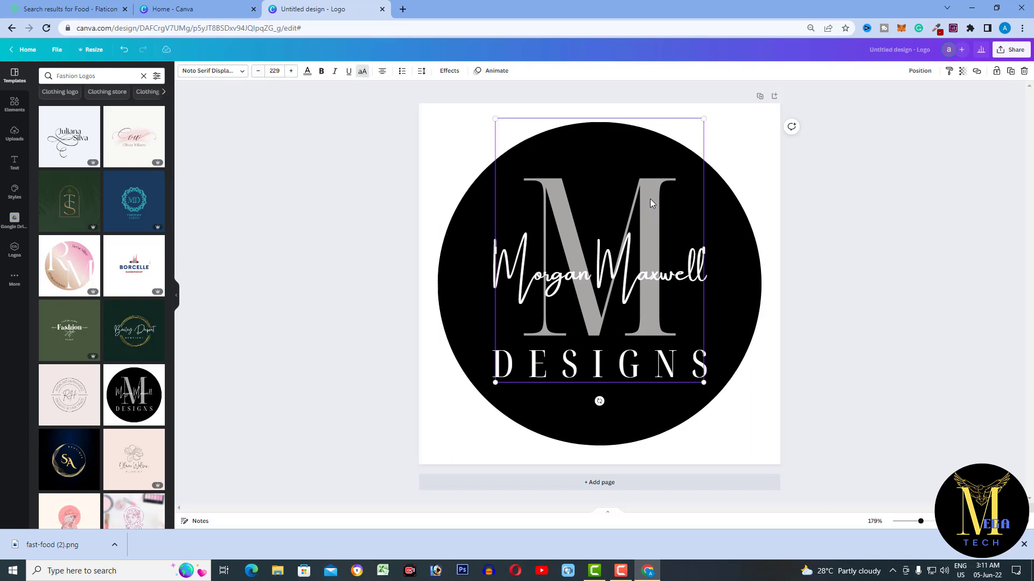
double_click(651, 202)
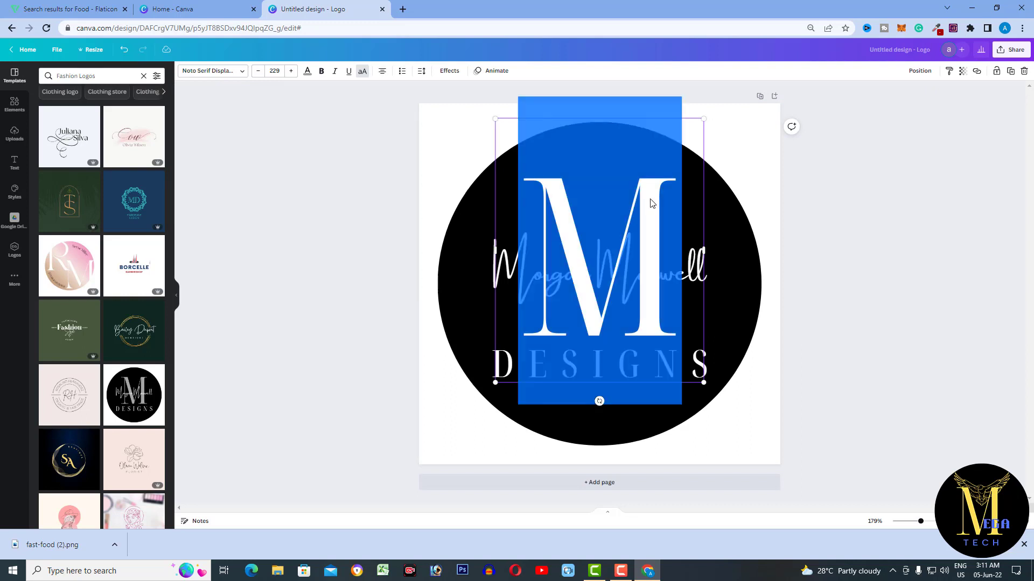
text(H)
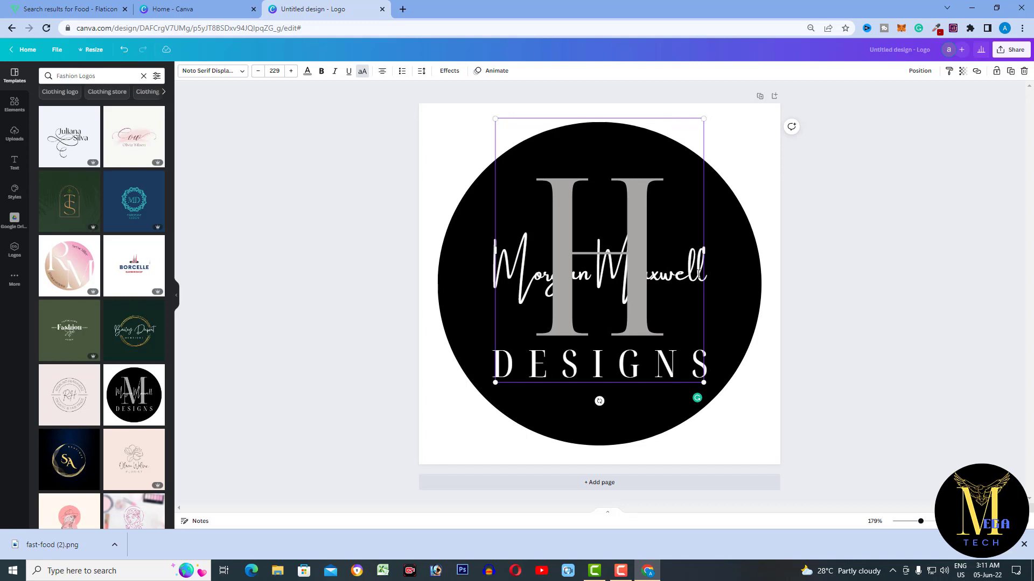
click(723, 306)
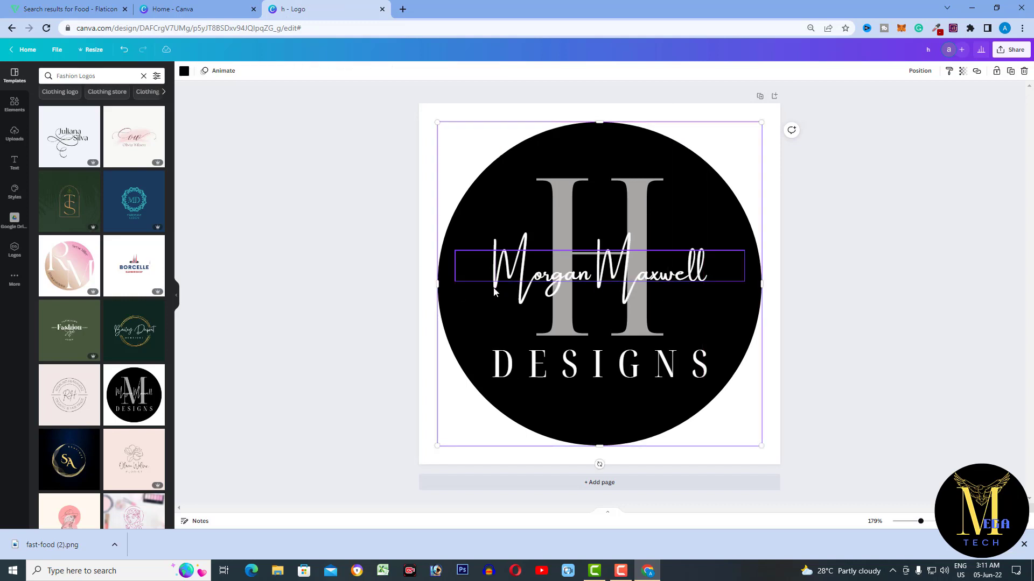
Replace the script text across the large letter with "haroor clothes"
double_click(678, 282)
text(ha)
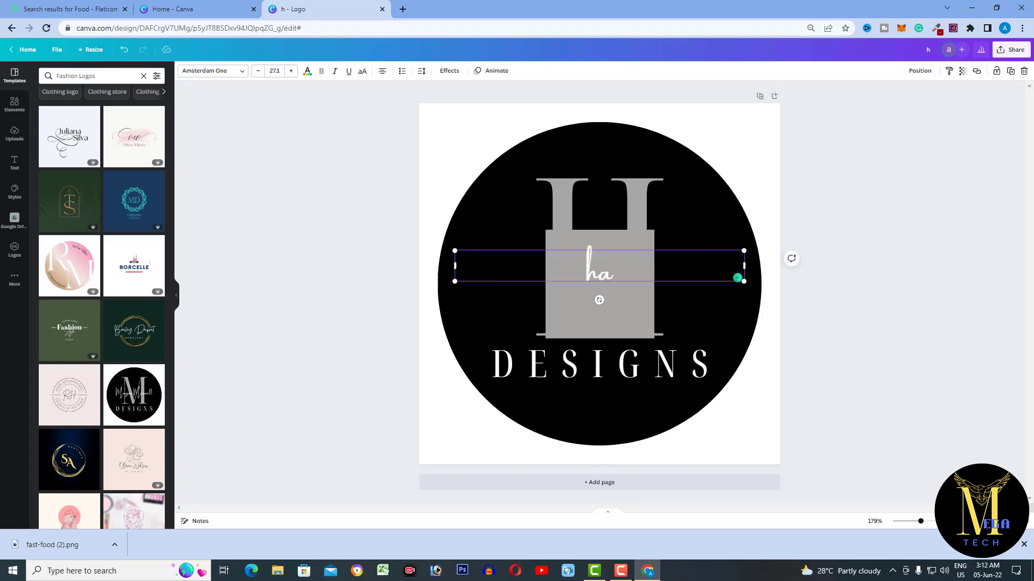
text(roor)
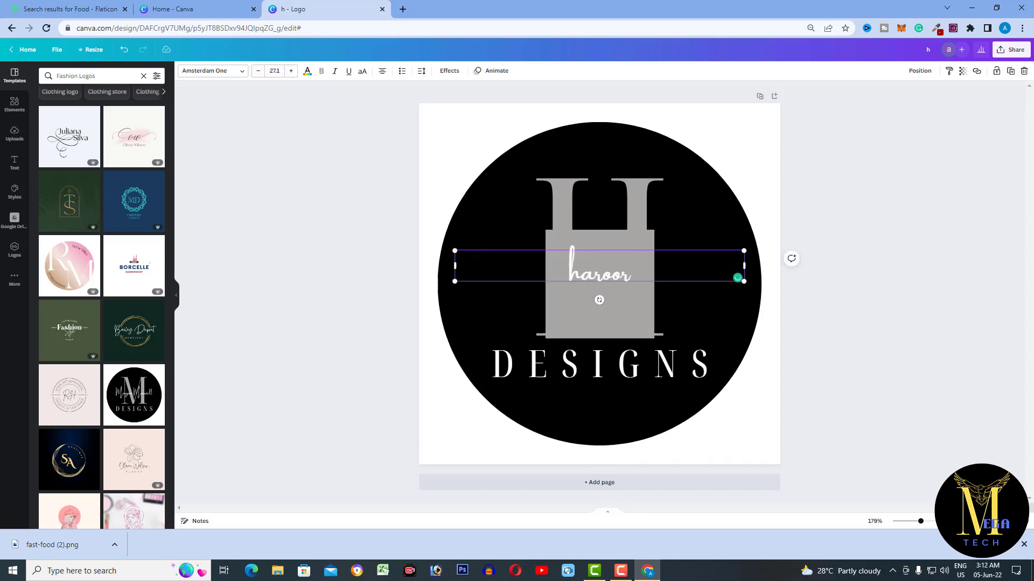
text( clo)
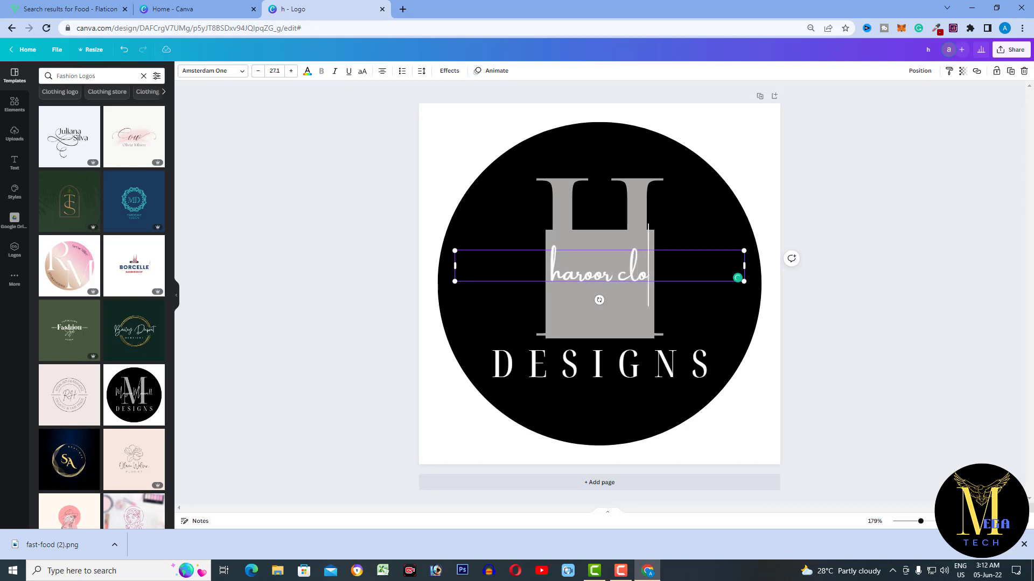
text(tr)
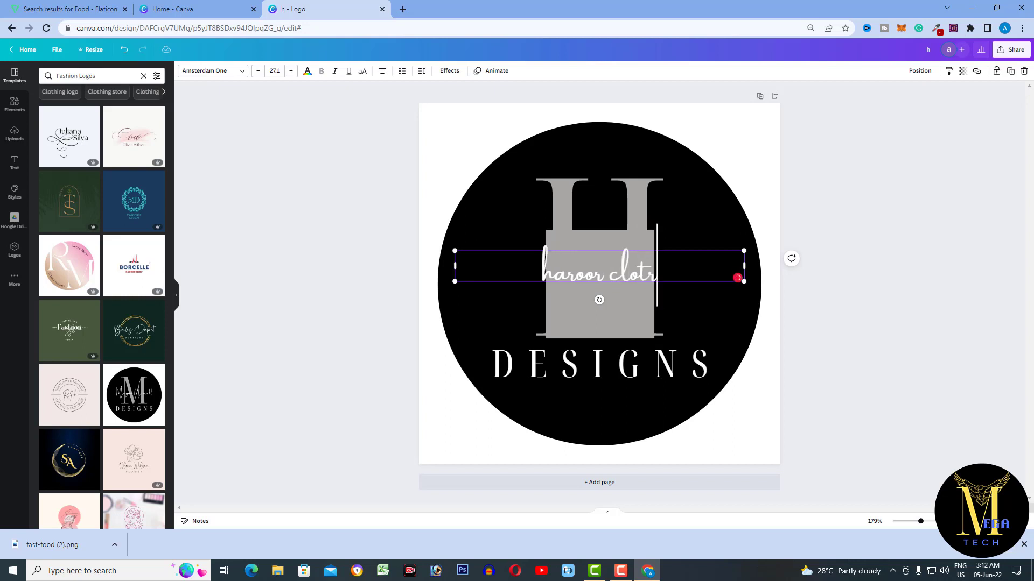
key(BackSpace)
text(hes)
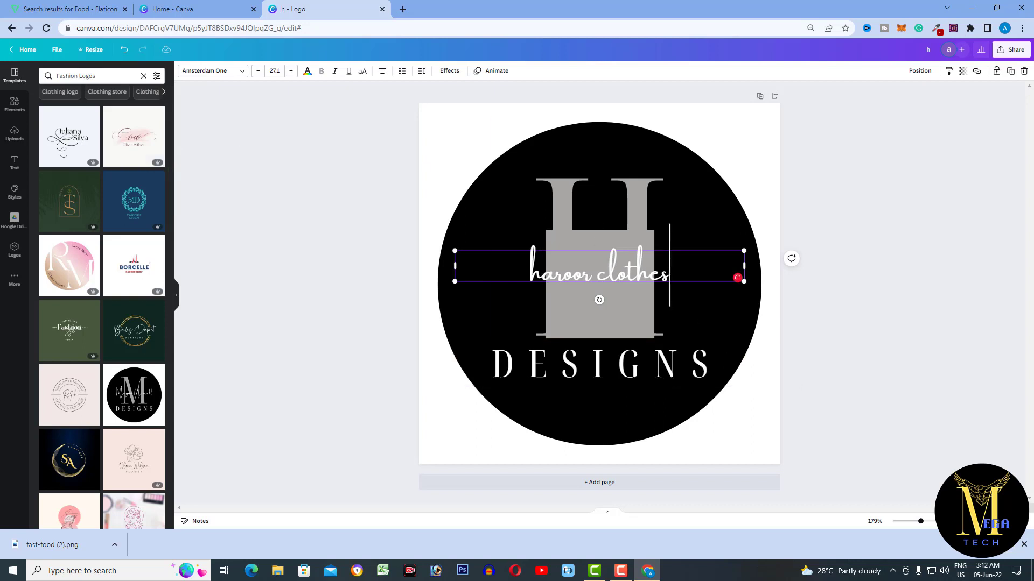
click(769, 342)
Delete the grey square behind the script text and move the text slightly up, over the crossbar of the "H"
drag(702, 203, 693, 227)
click(644, 309)
right_click(641, 309)
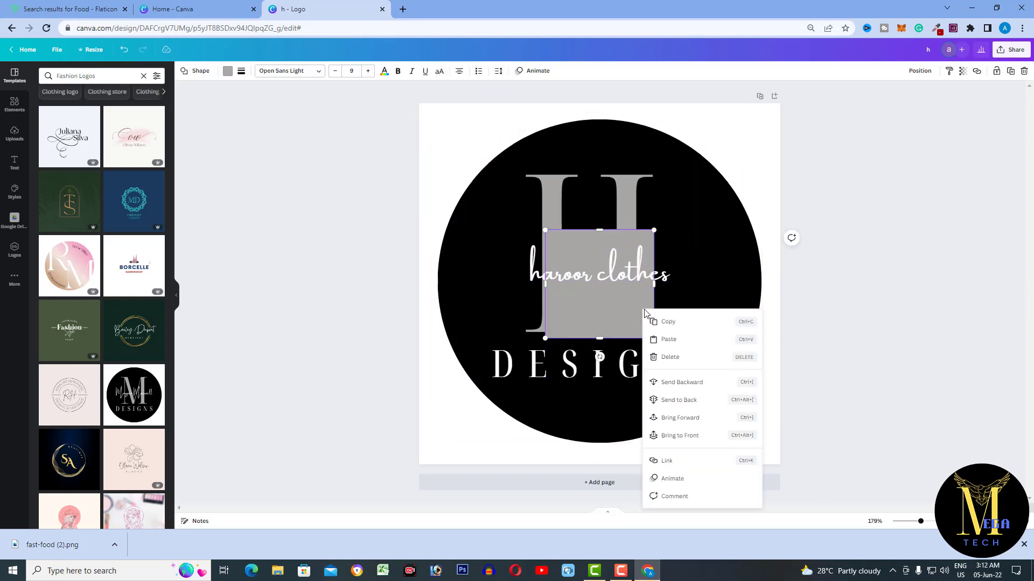
click(668, 357)
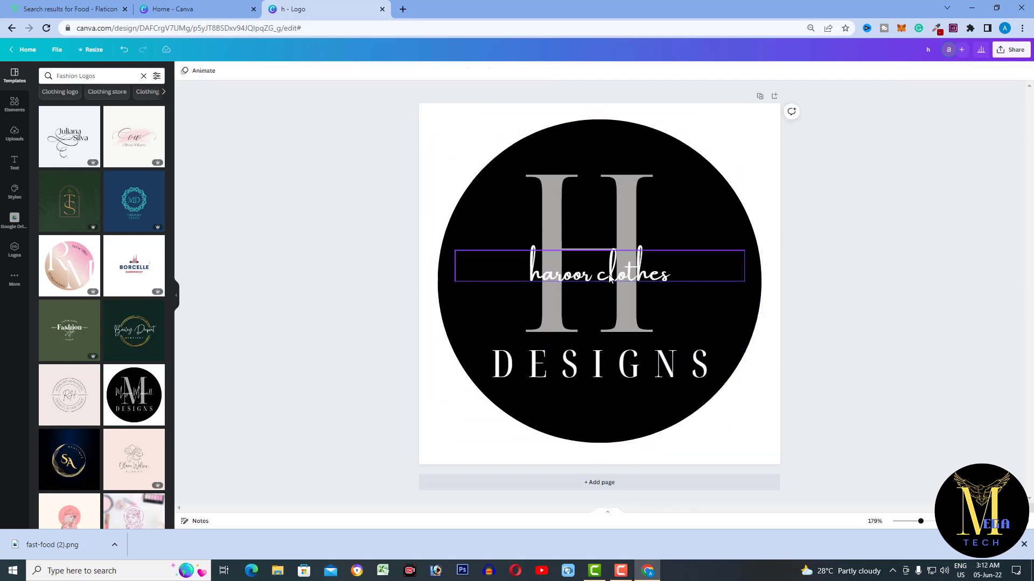
mouse_move(612, 279)
mouse_down()
mouse_move(604, 240)
mouse_move(605, 267)
mouse_up()
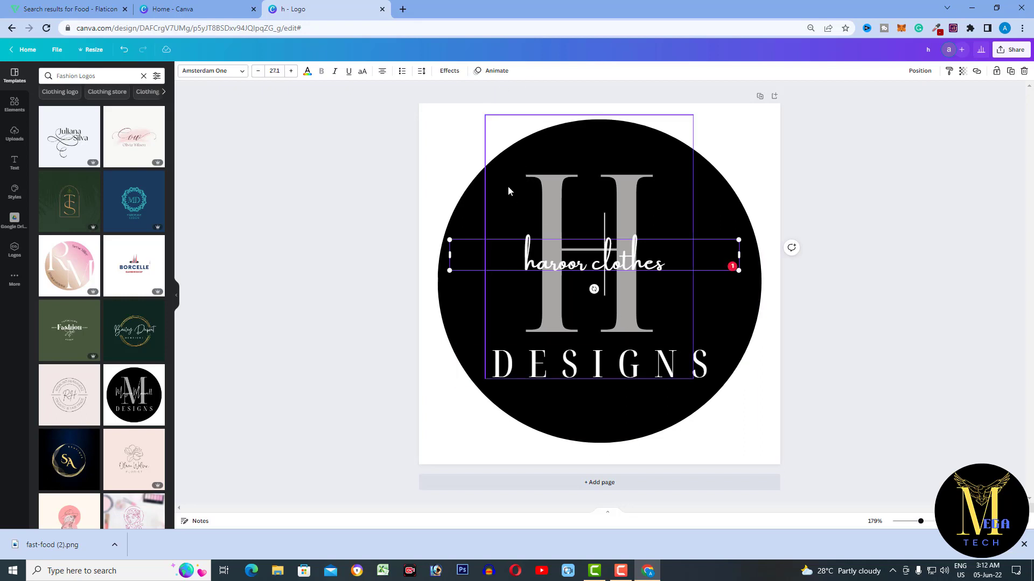
Recolour the logo's background circle dark grey after trying mid-grey, turquoise and yellow
click(476, 214)
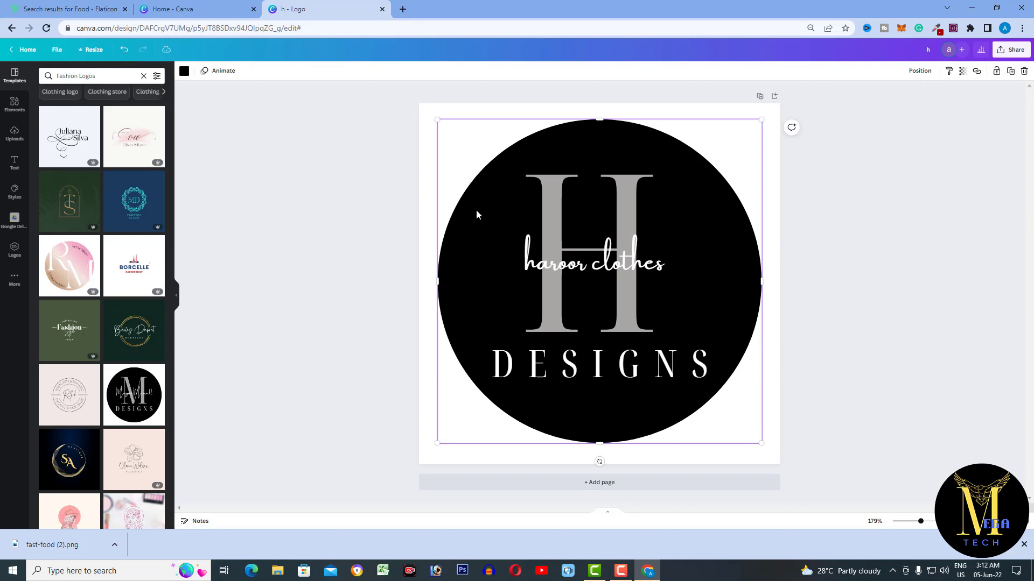
click(184, 73)
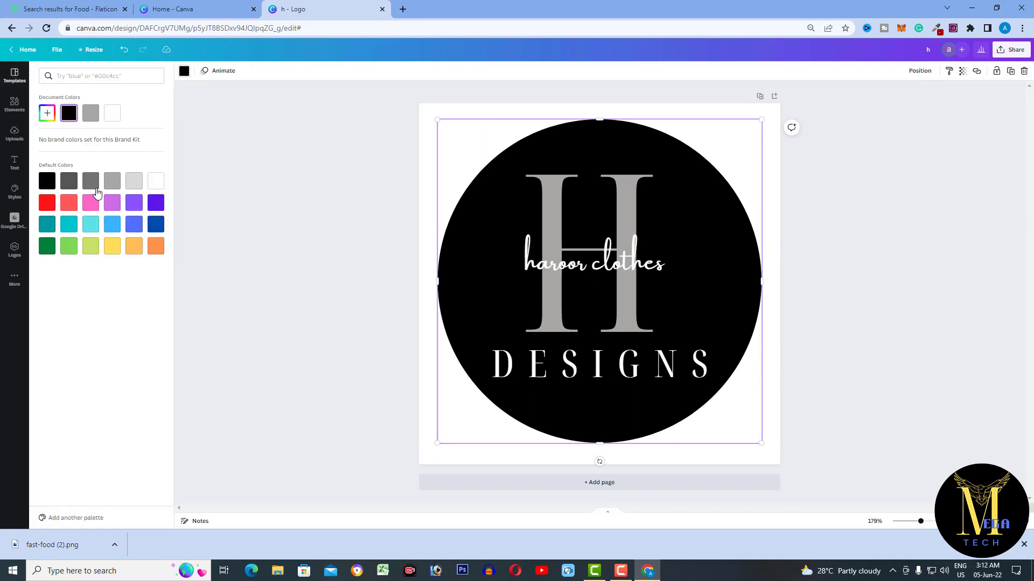
click(96, 185)
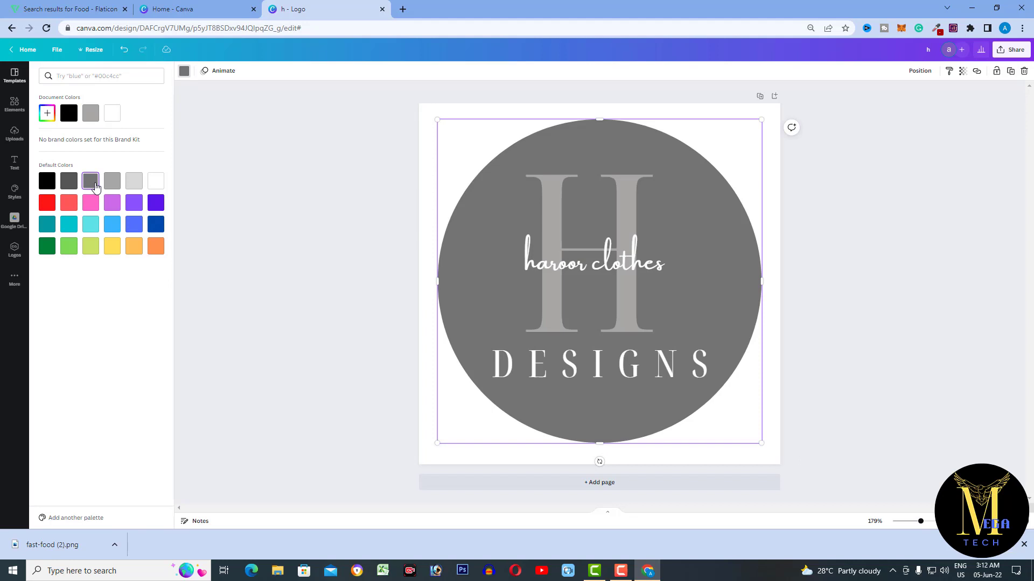
click(89, 226)
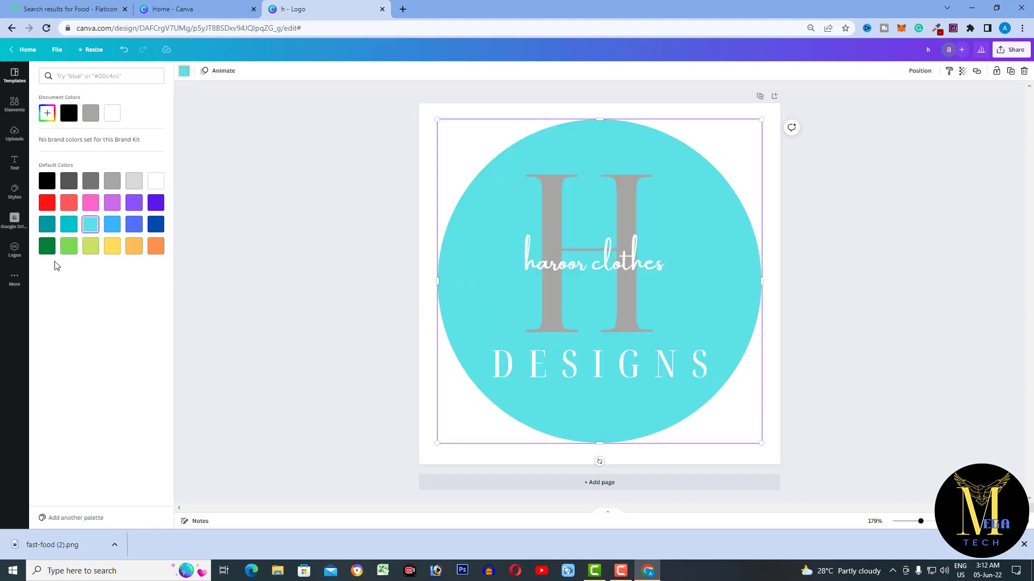
click(111, 246)
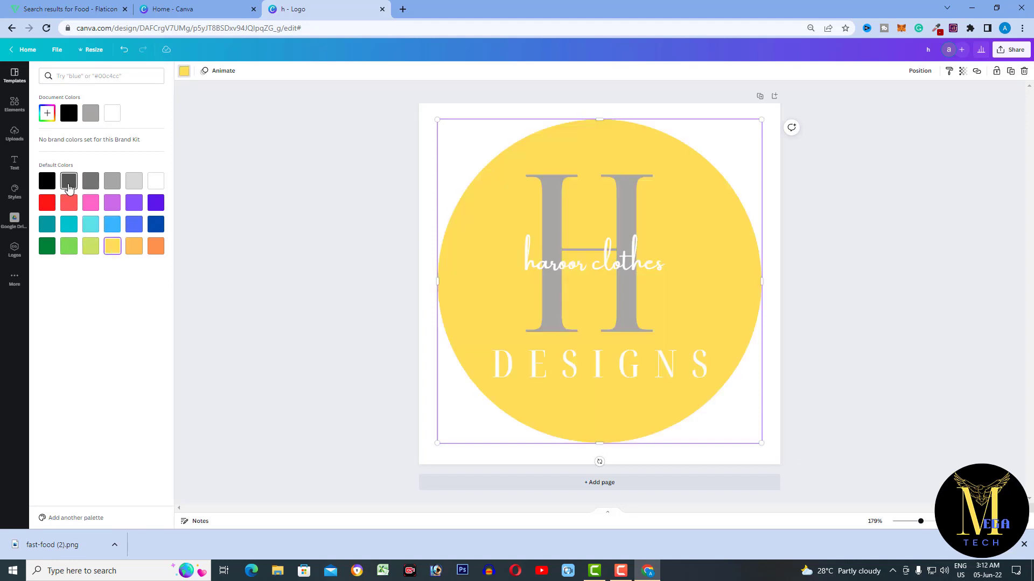
click(66, 184)
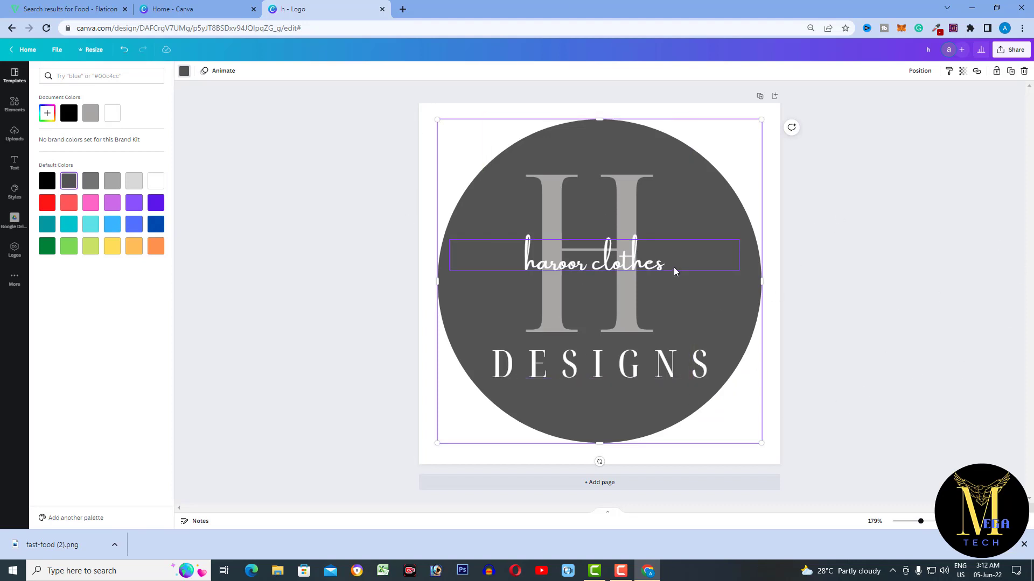
Add a second page and place a circle on it, enlarged to about 60% of the page width
click(713, 488)
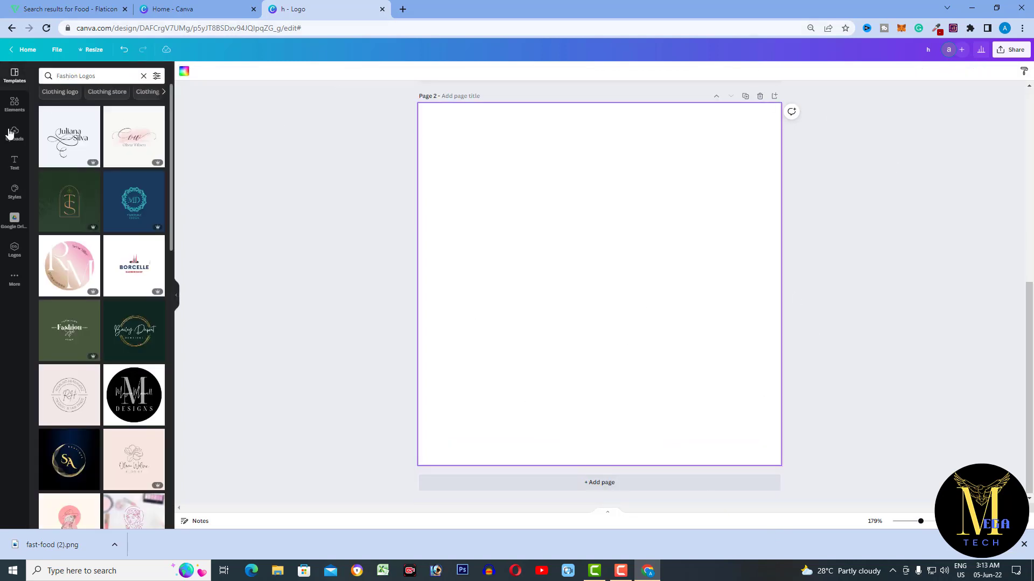
click(14, 108)
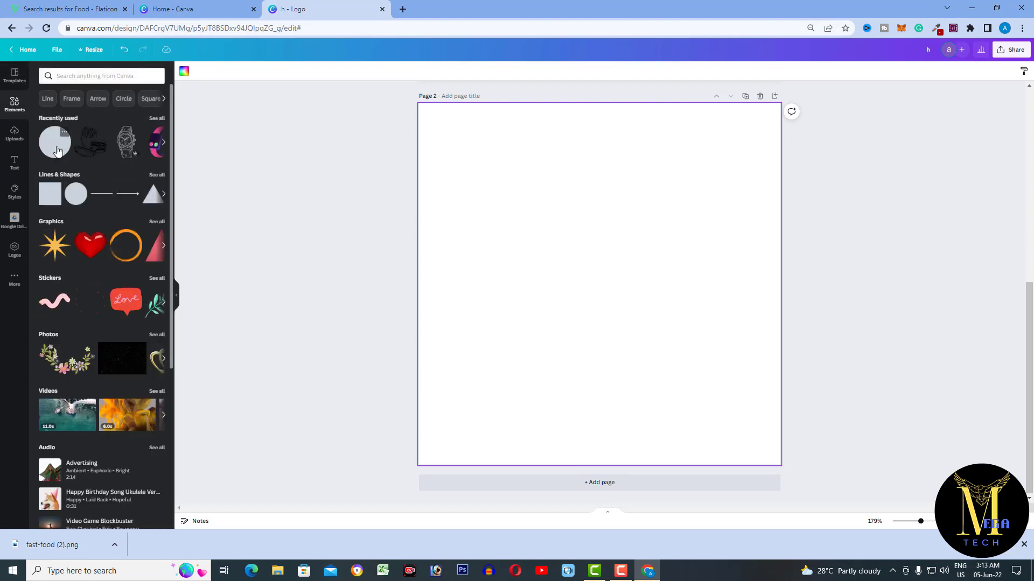
click(57, 150)
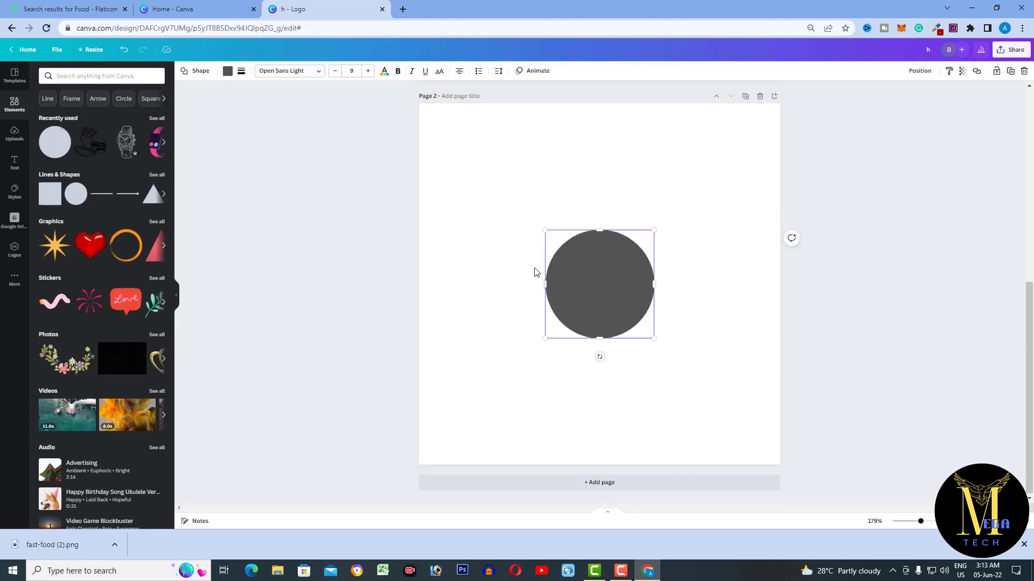
drag(546, 230, 474, 159)
drag(651, 337, 693, 388)
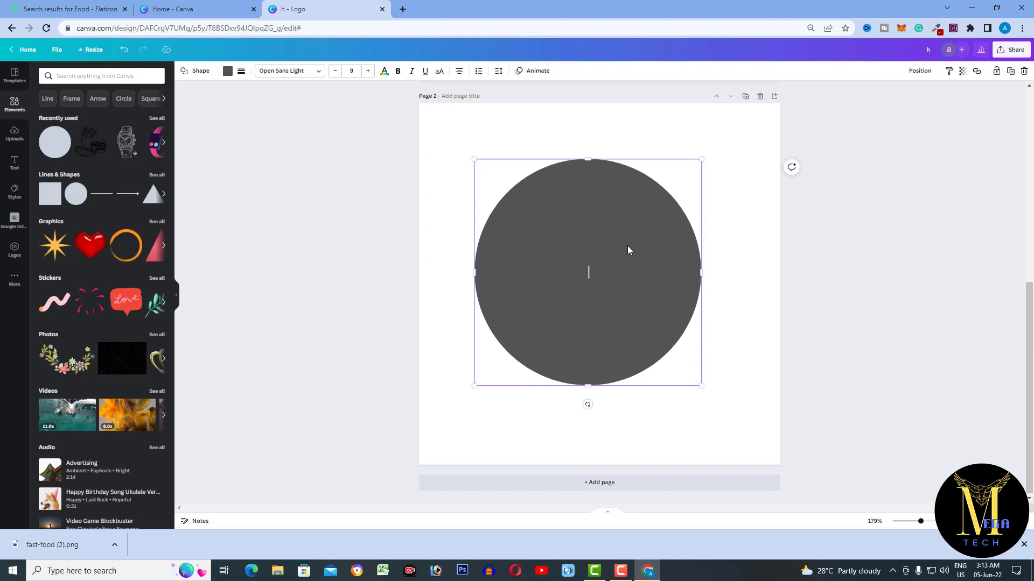
right_click(544, 229)
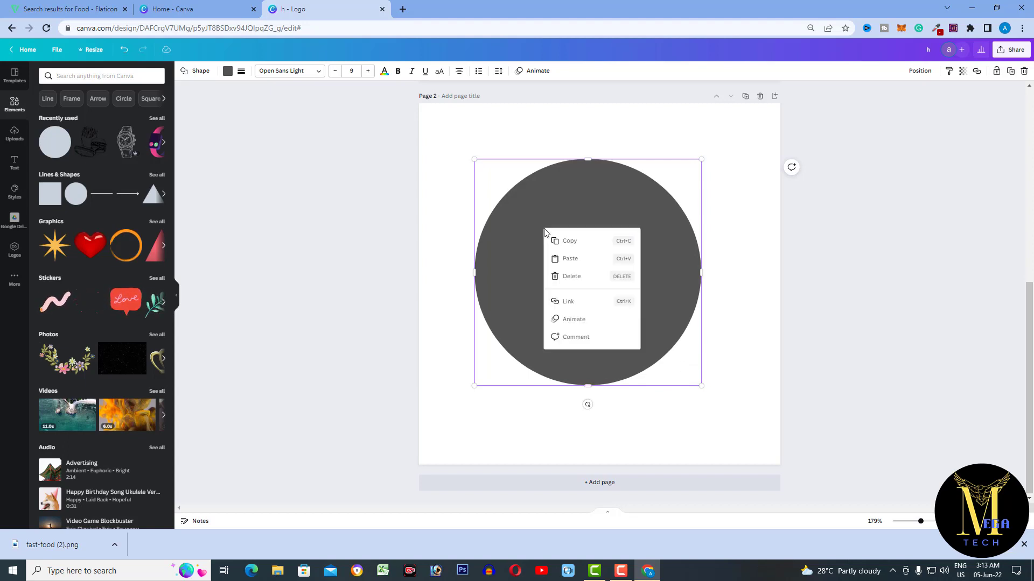
click(761, 291)
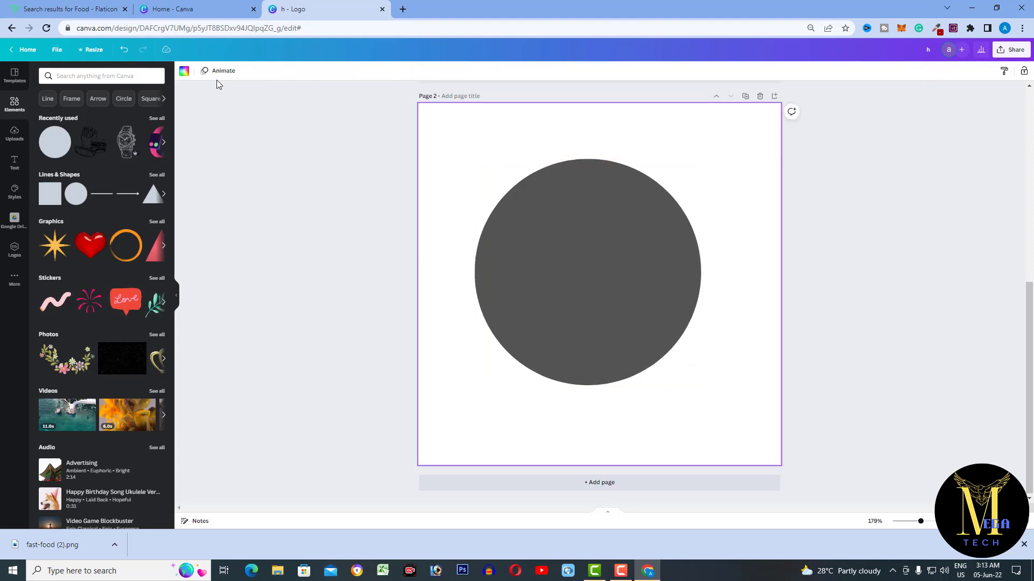
Try a black background on page 2 with a lime green fill for the circle
click(184, 71)
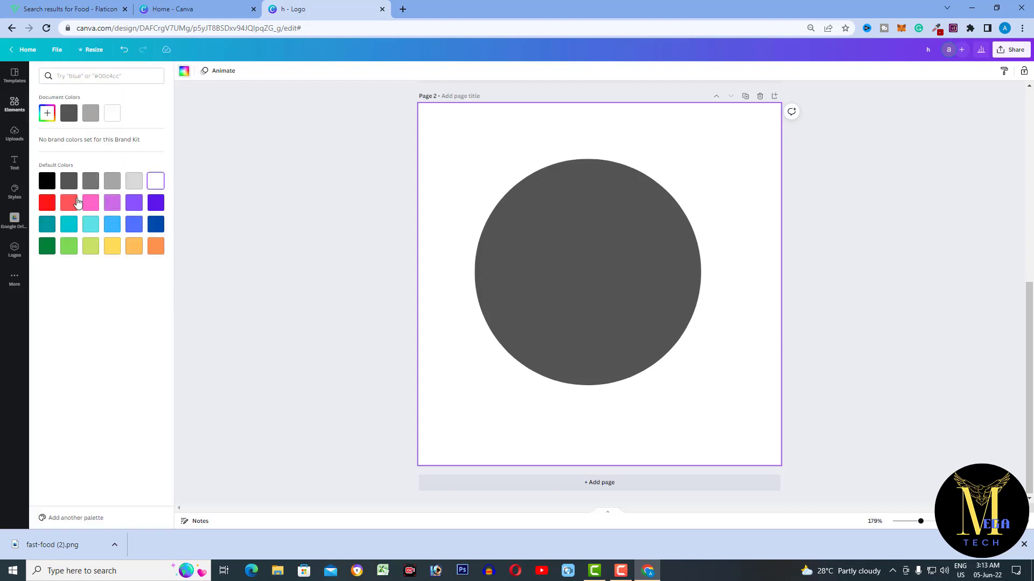
click(46, 184)
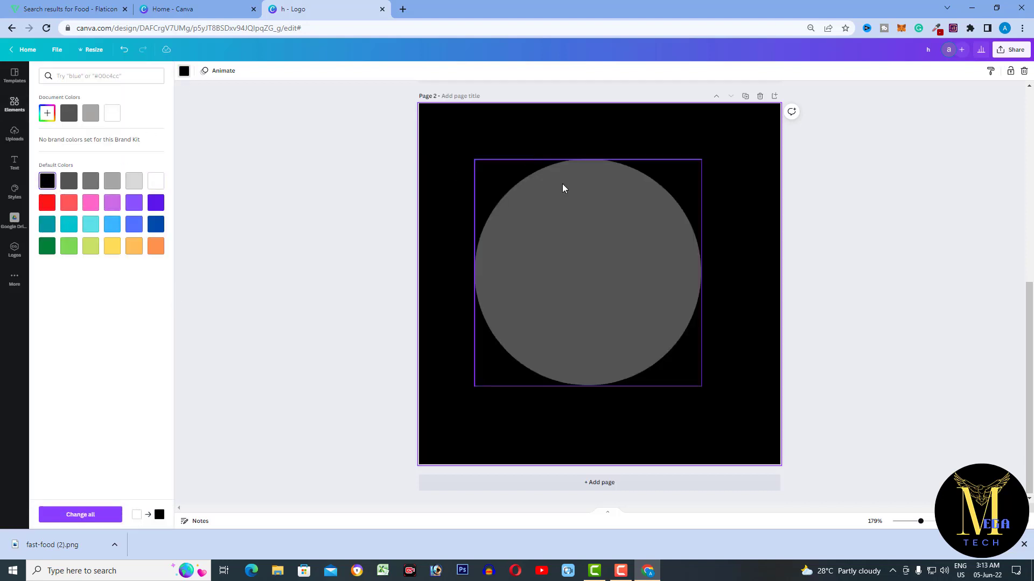
click(559, 259)
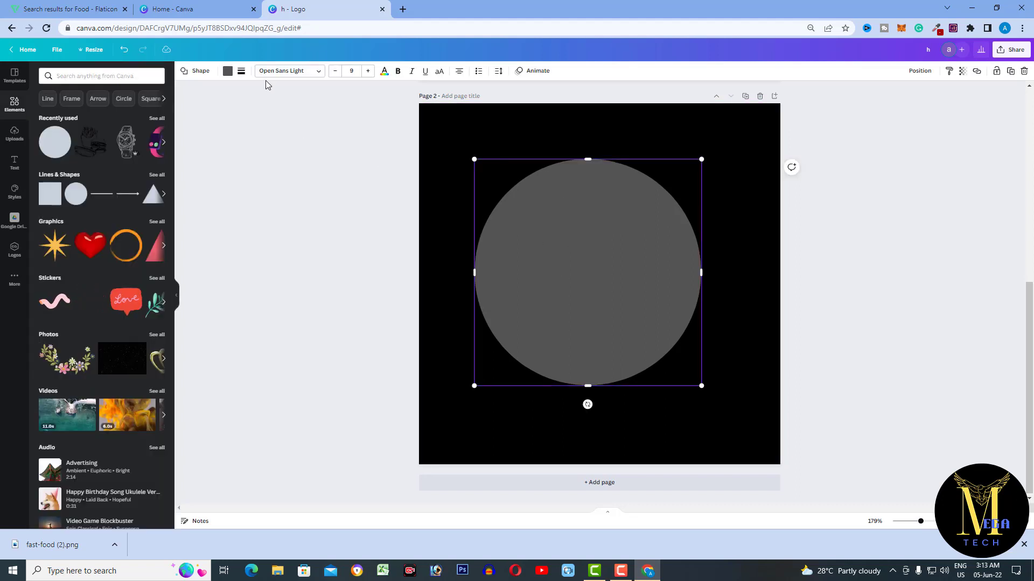
click(227, 71)
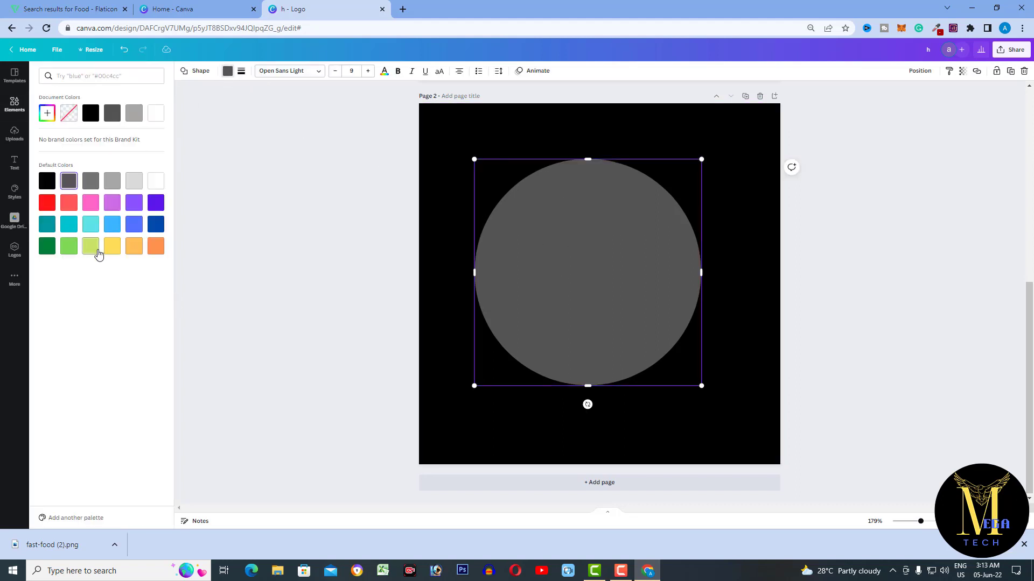
click(96, 249)
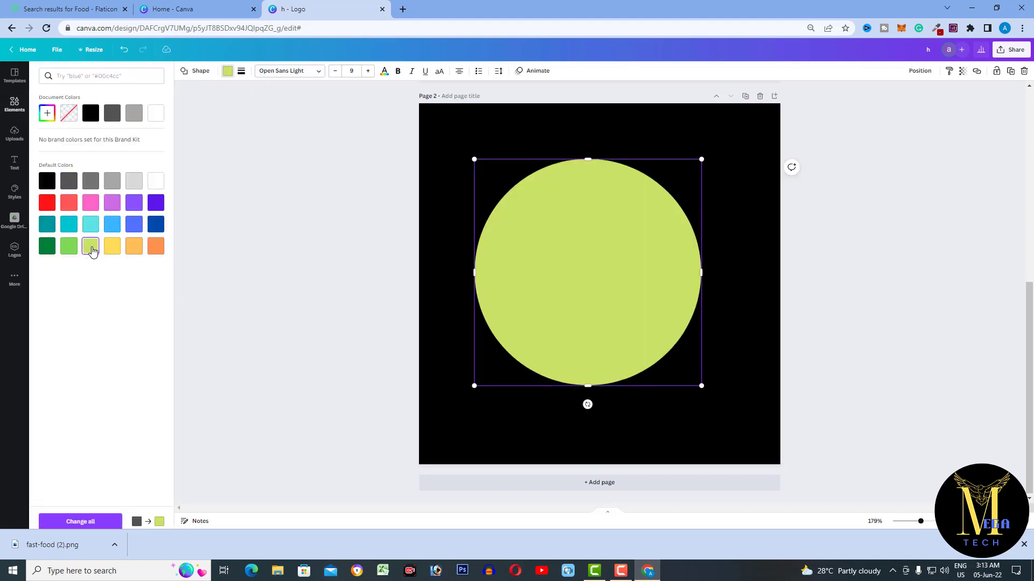
Set the page 2 background to coral red and fill the circle with black
right_click(624, 135)
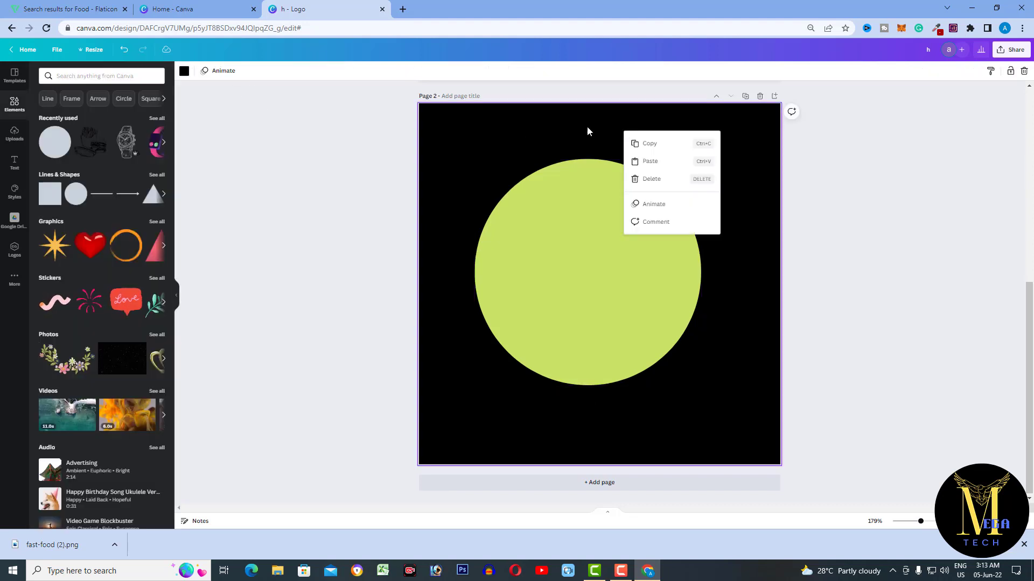
click(185, 70)
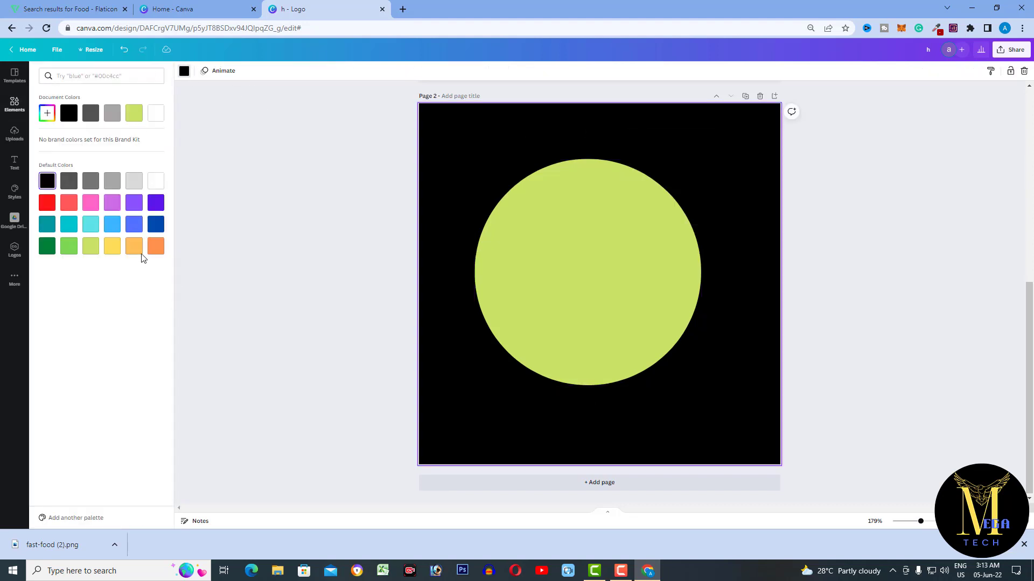
click(68, 204)
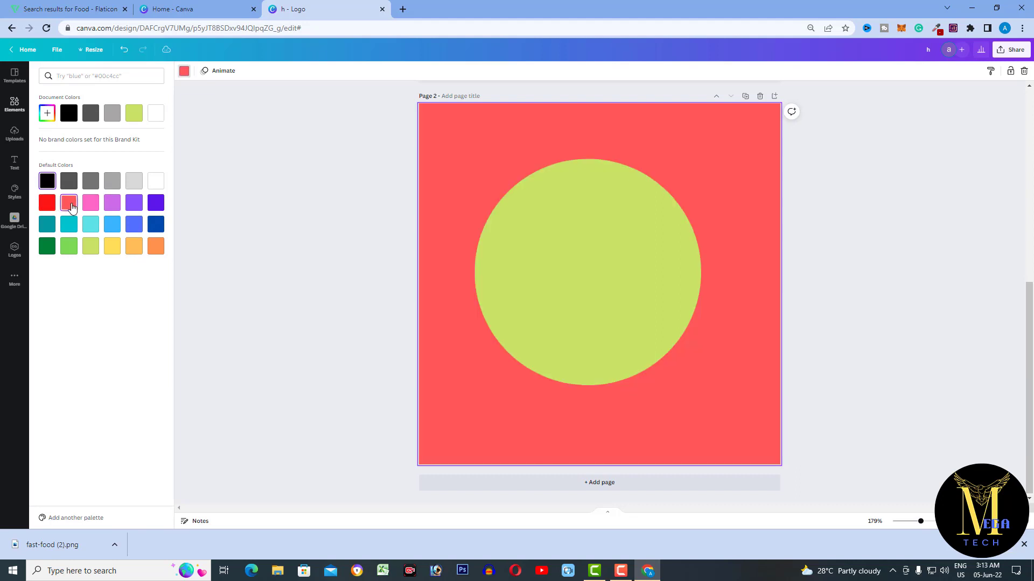
click(641, 282)
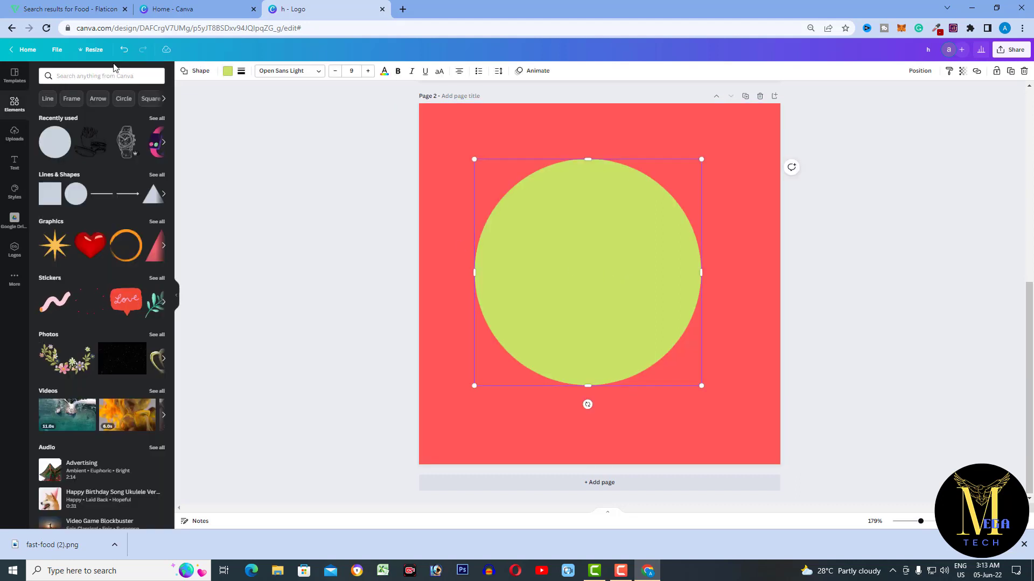
click(227, 71)
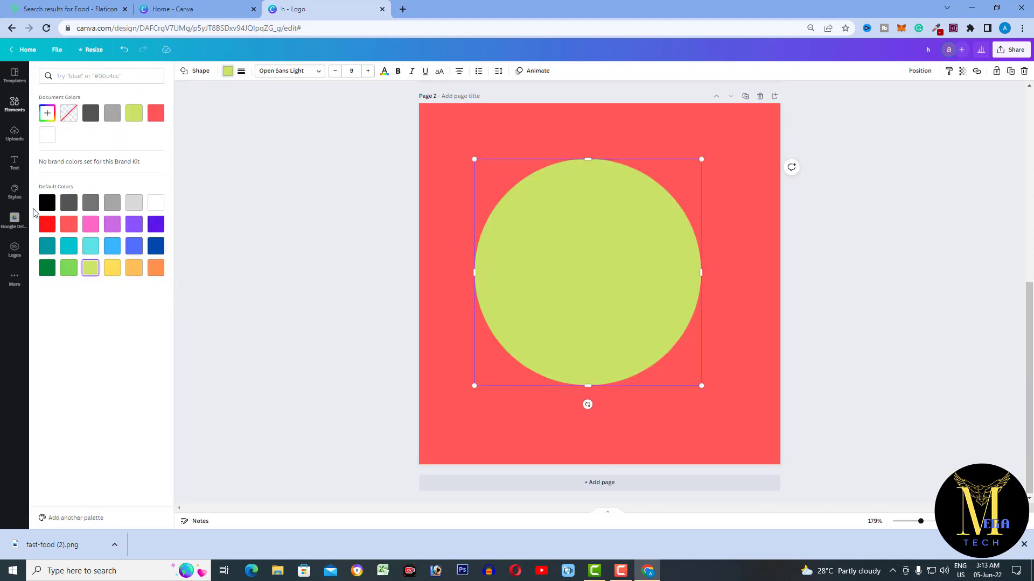
click(46, 205)
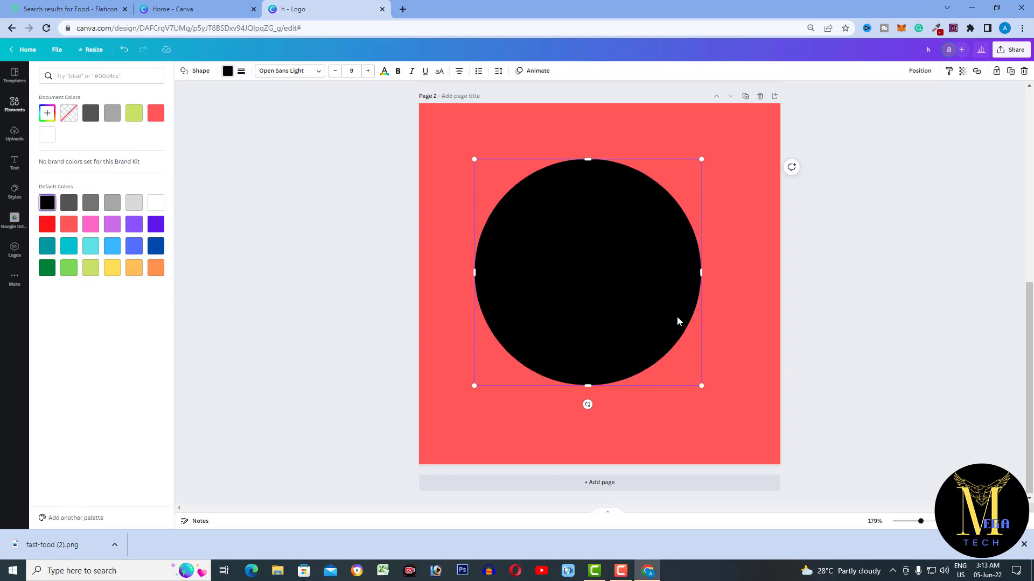
Move the black circle closer to the centre of page 2 and upload the image fast-food (2)
mouse_move(589, 241)
mouse_down()
mouse_move(607, 258)
mouse_move(606, 247)
mouse_up()
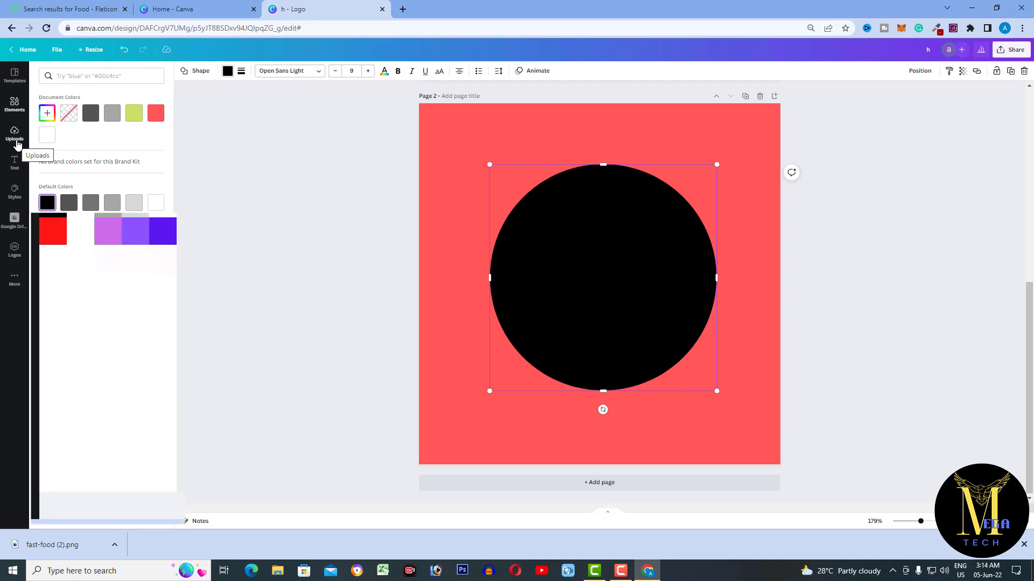
click(16, 141)
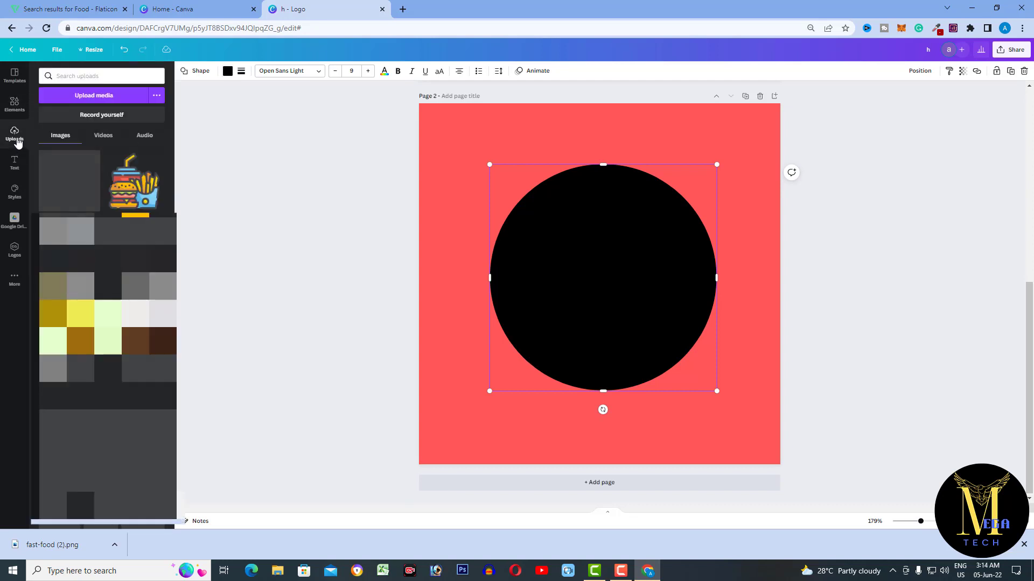
click(99, 97)
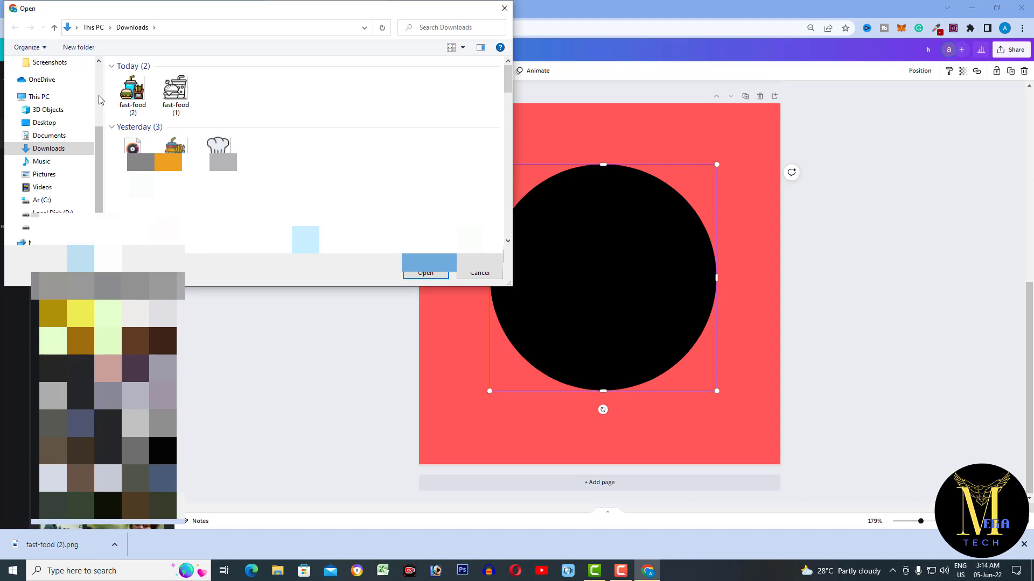
double_click(132, 91)
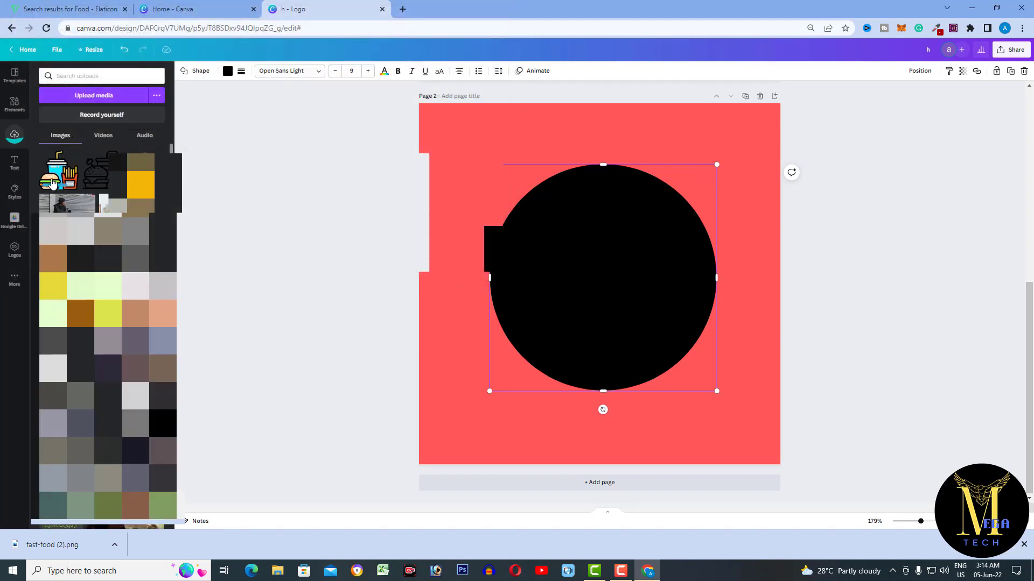
Place the uploaded fast-food icon in the upper part of the black circle, scaled down to about a quarter of the page width
click(52, 182)
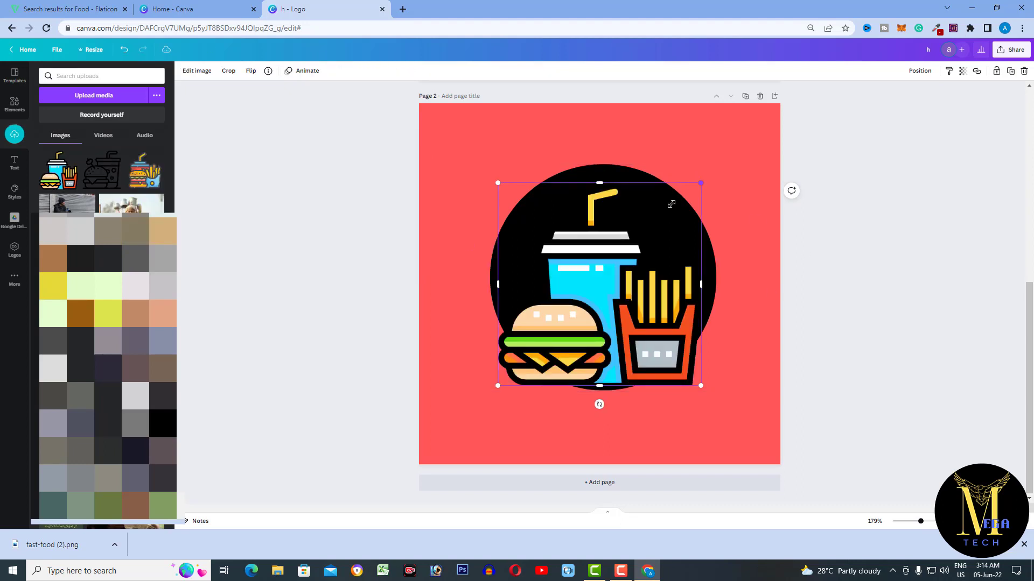
drag(699, 183, 582, 302)
drag(531, 354, 591, 231)
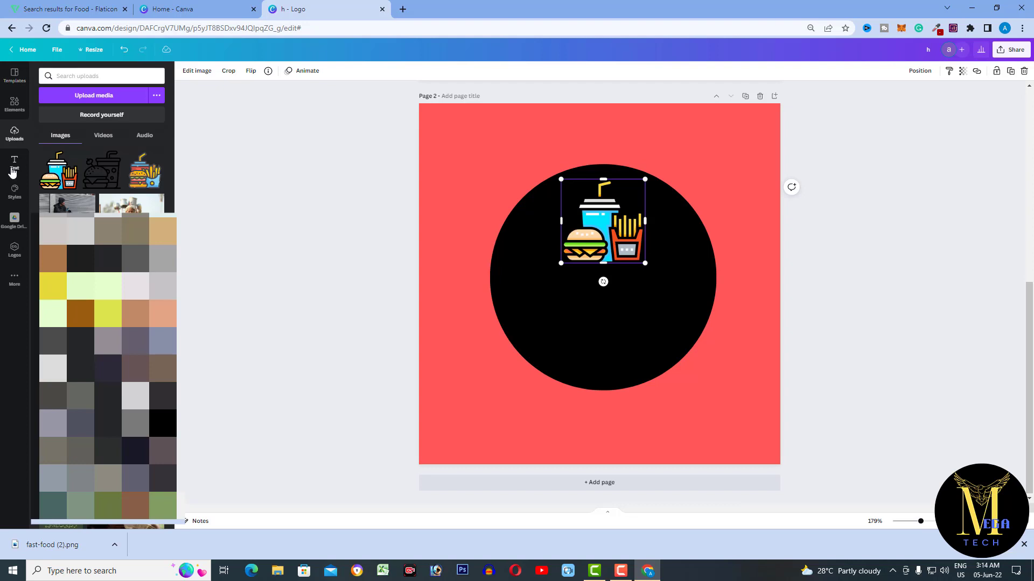
Browse the ready-made font combinations for a text style that suits the logo
click(14, 162)
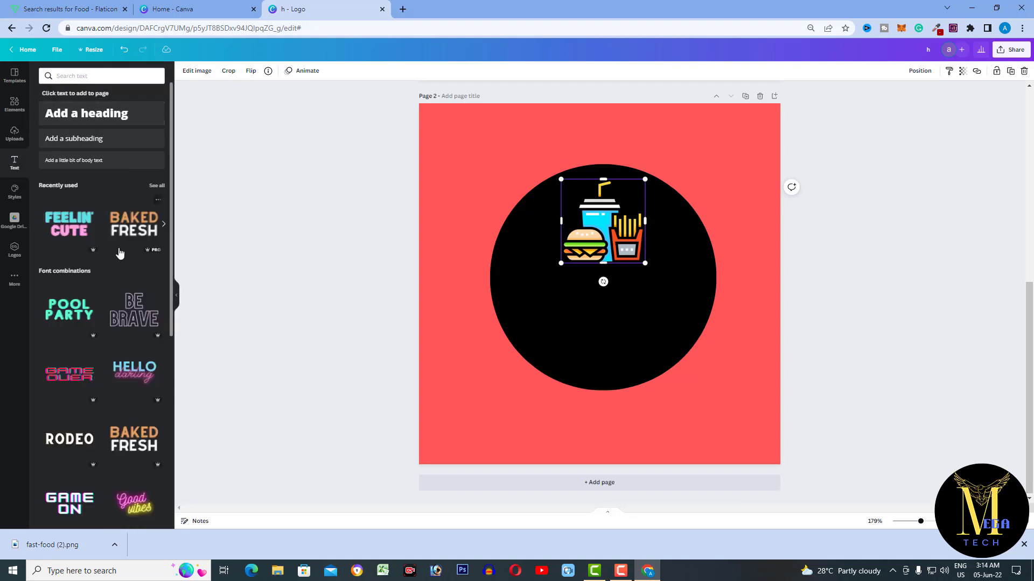
scroll(120, 253, down, 4)
scroll(119, 253, down, 8)
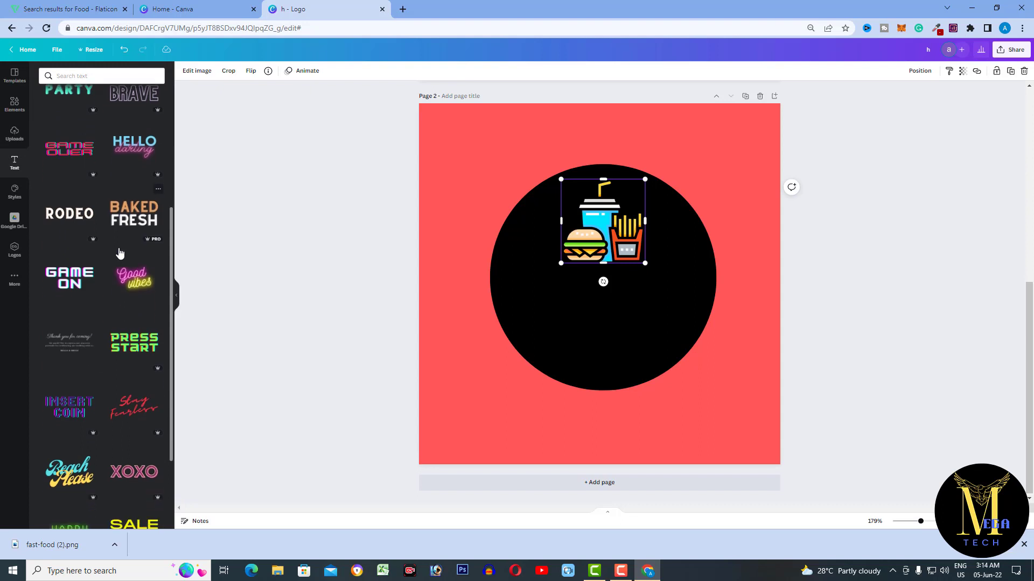
scroll(120, 253, down, 2)
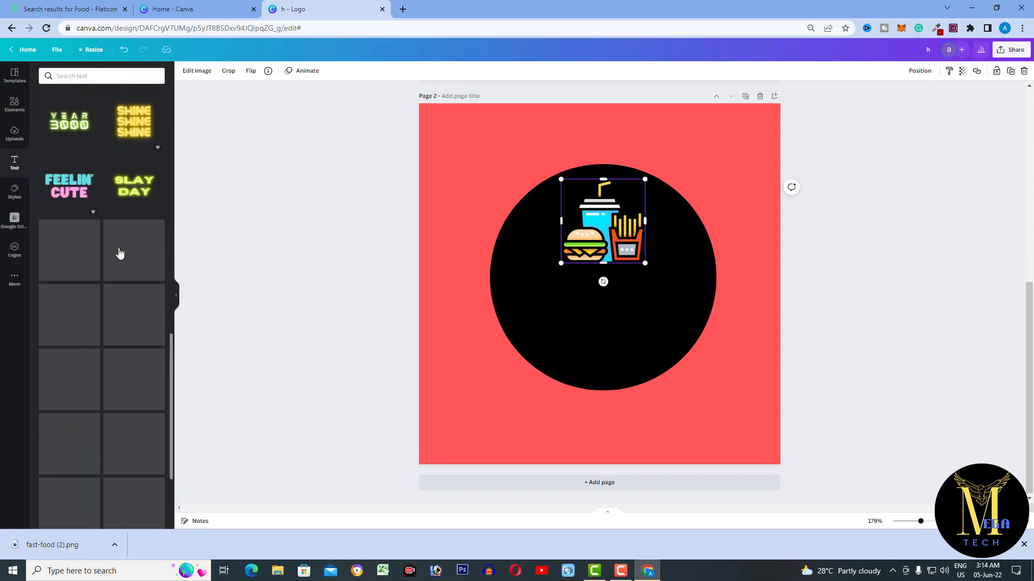
scroll(120, 242, down, 3)
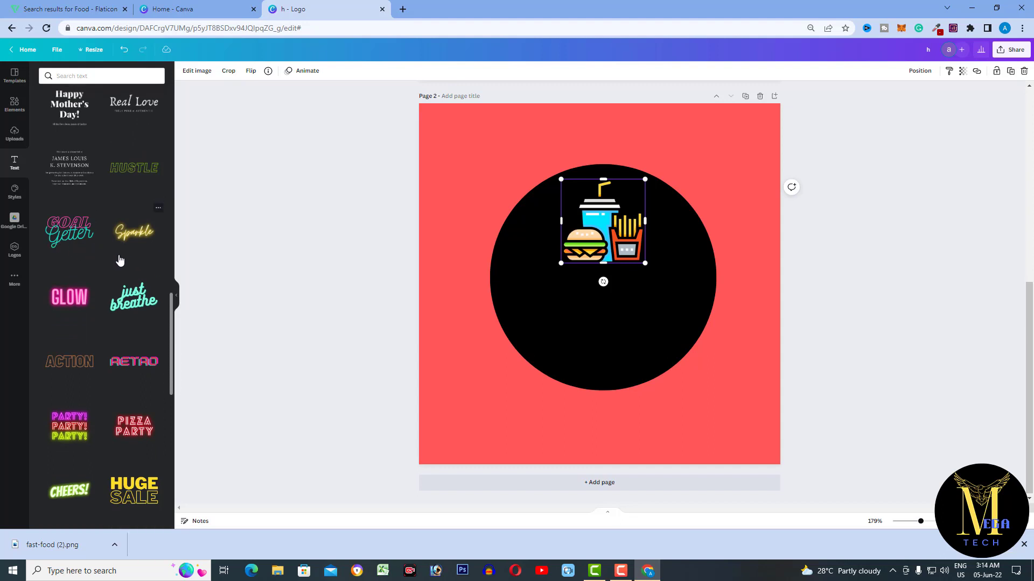
scroll(119, 260, up, 5)
scroll(119, 260, up, 5)
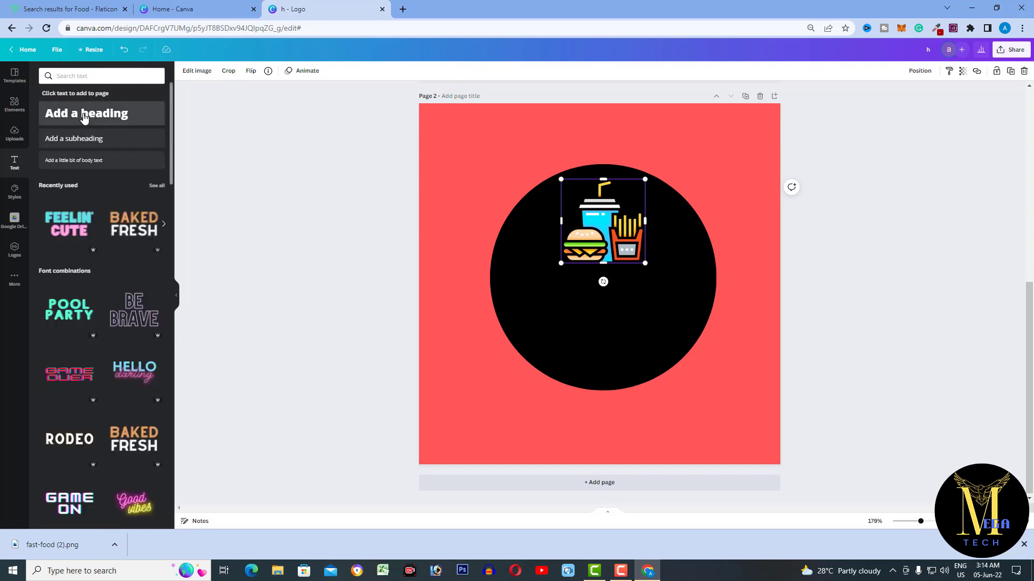
Add a heading below the food icon, widen its text box to fit one line and colour the text white
click(84, 119)
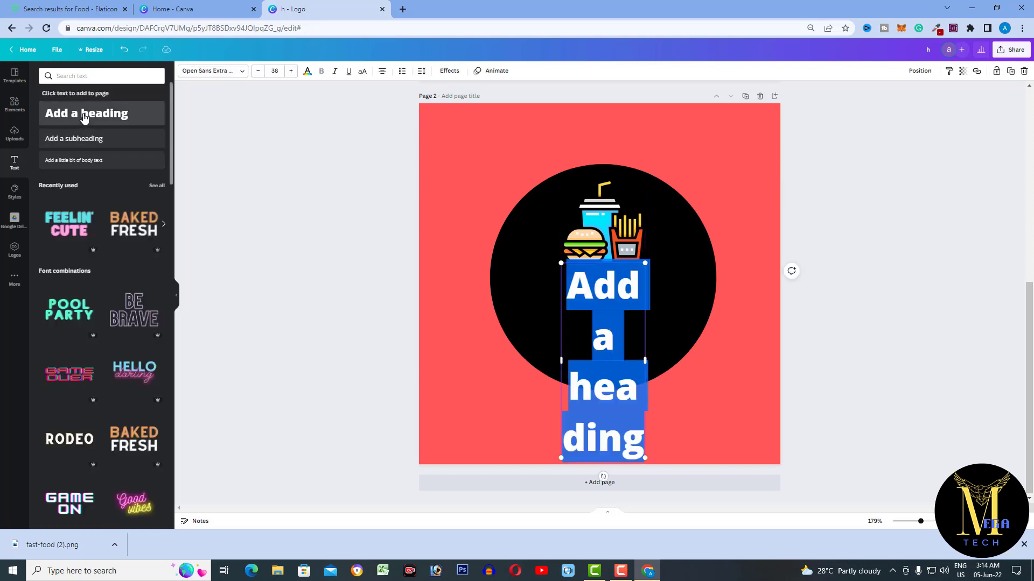
click(645, 360)
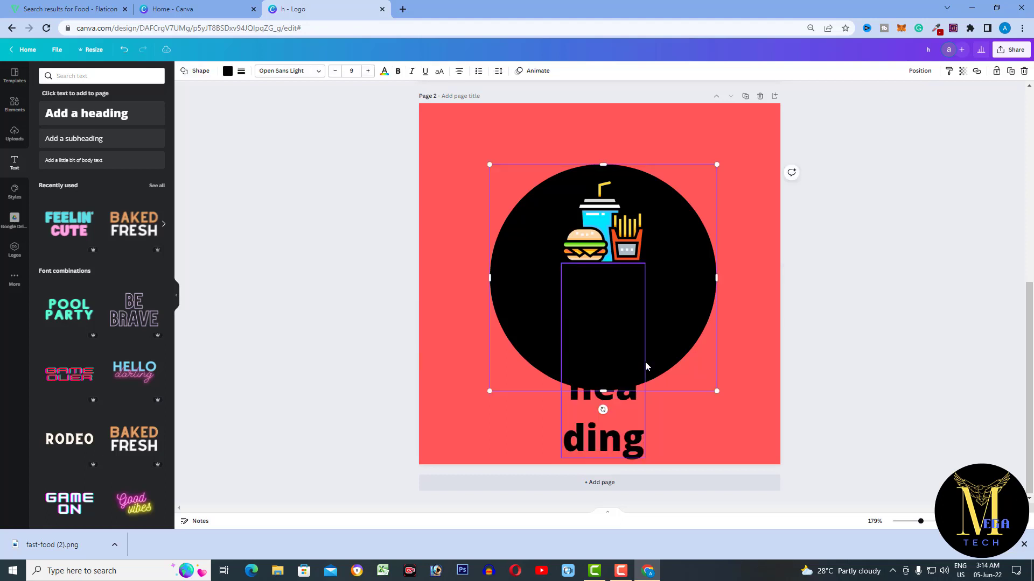
click(639, 425)
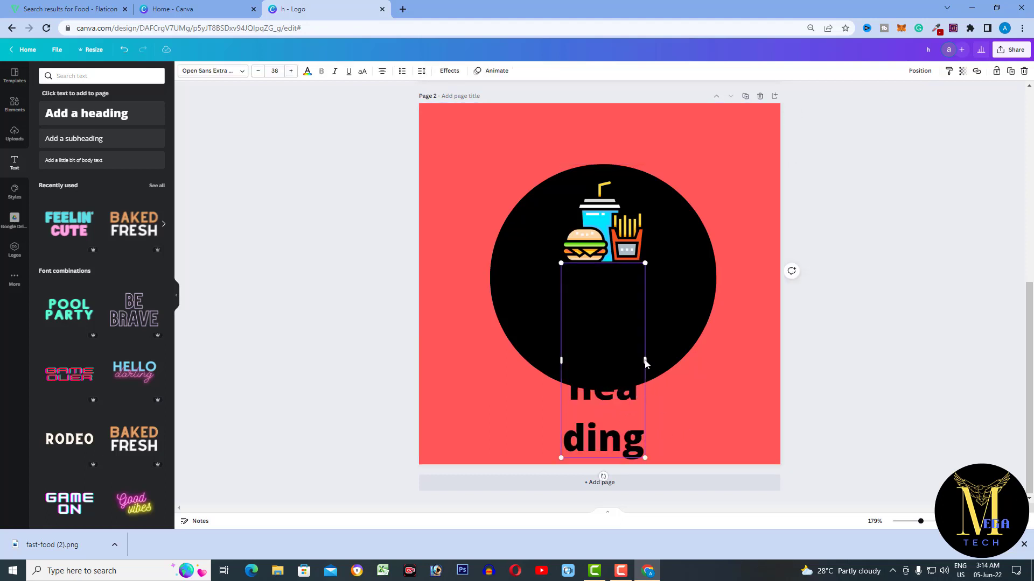
drag(680, 363, 890, 370)
drag(701, 299, 549, 296)
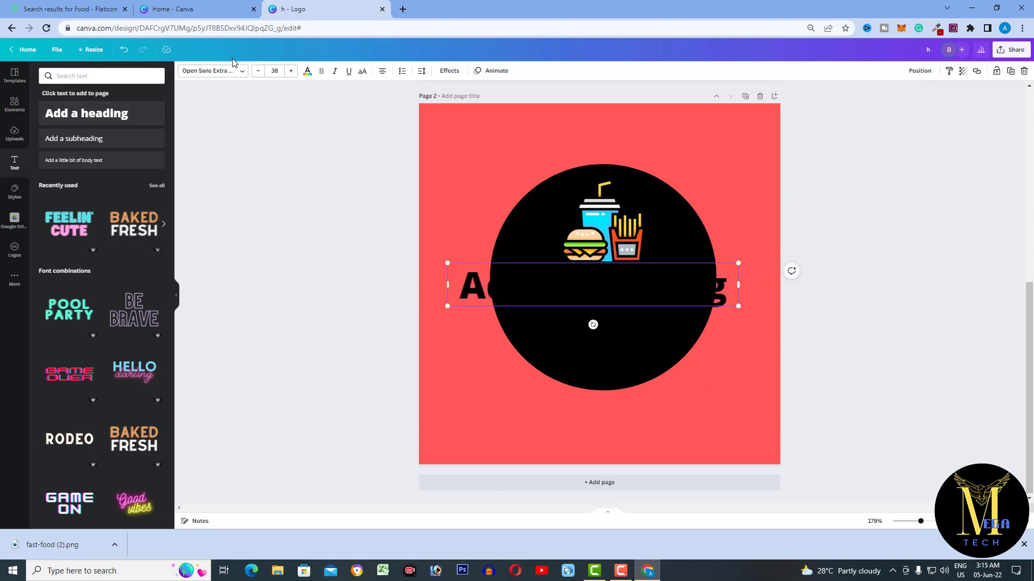
click(307, 70)
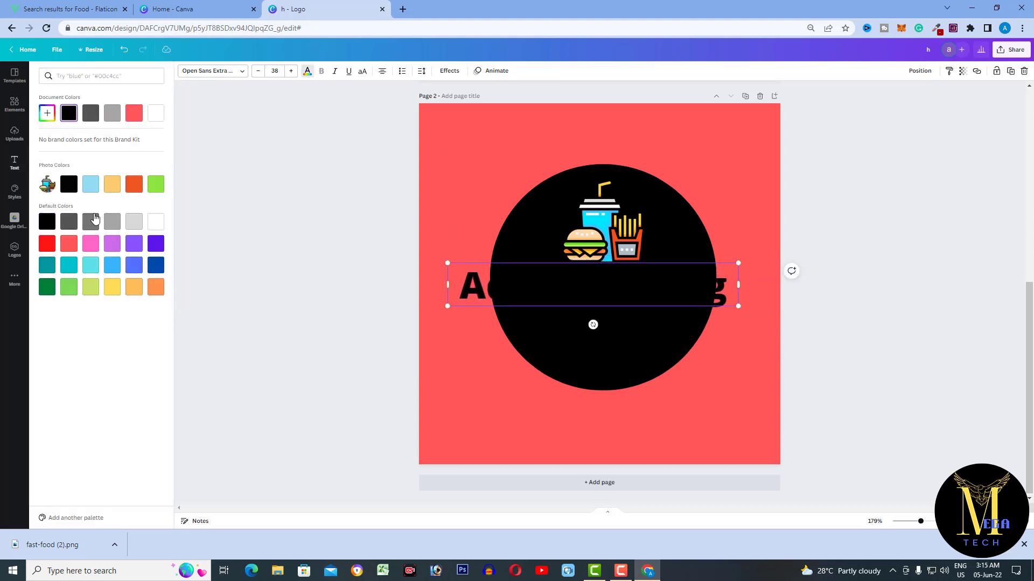
click(154, 223)
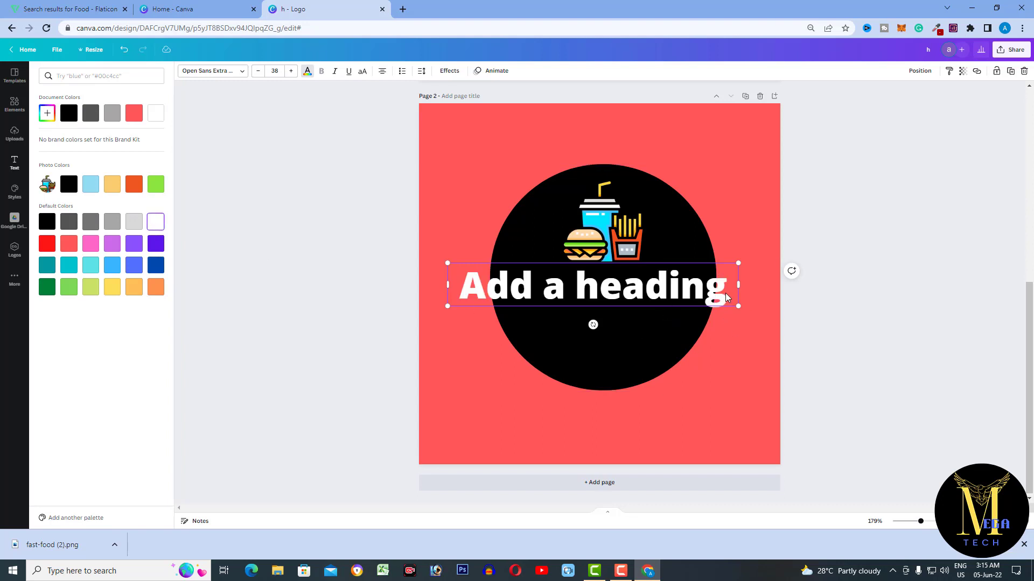
Replace the heading text with PARTY, then narrow its text box and centre it beneath the food icon
drag(727, 293, 445, 289)
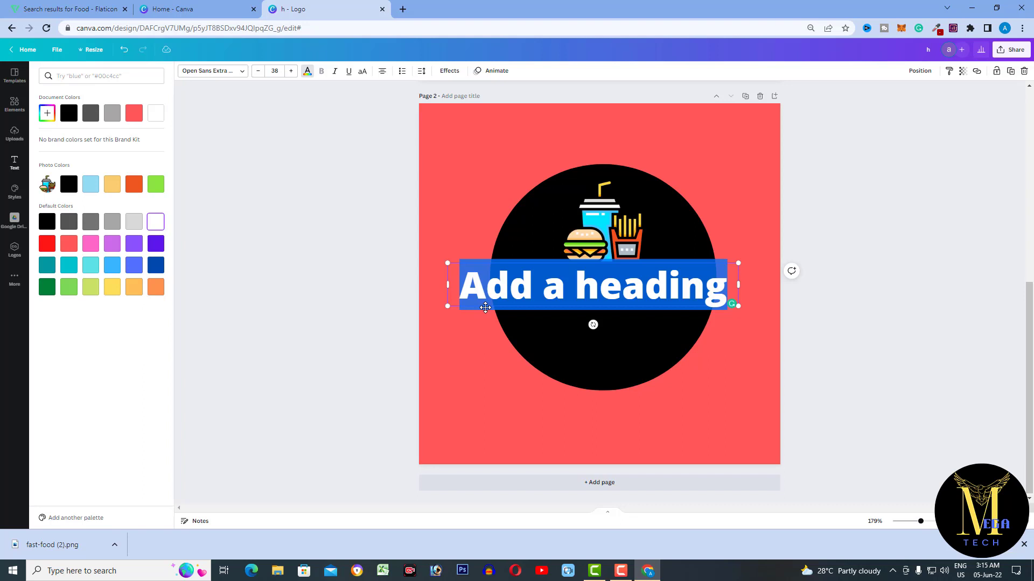
text(P)
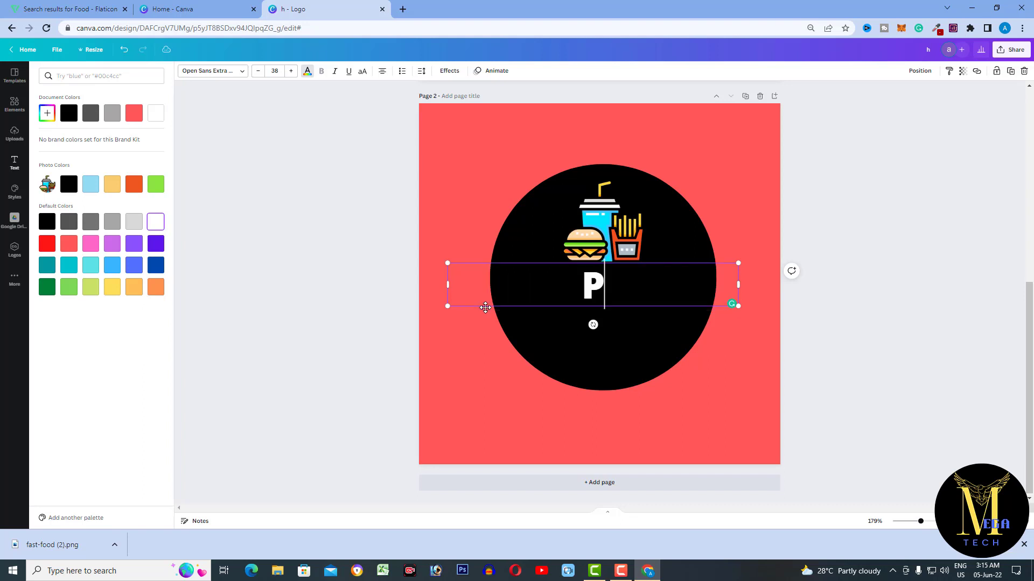
text(ARTY)
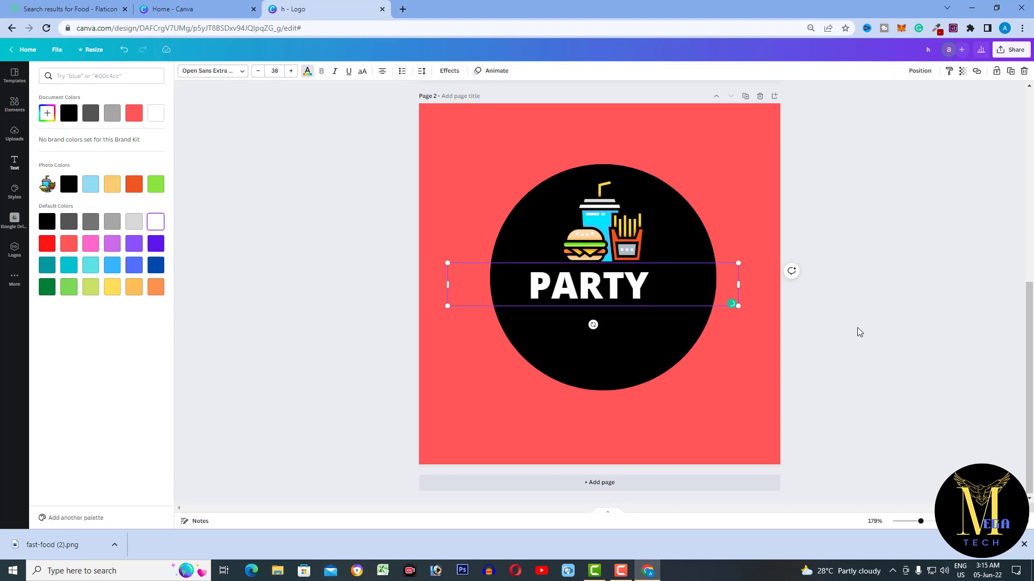
drag(740, 283, 646, 282)
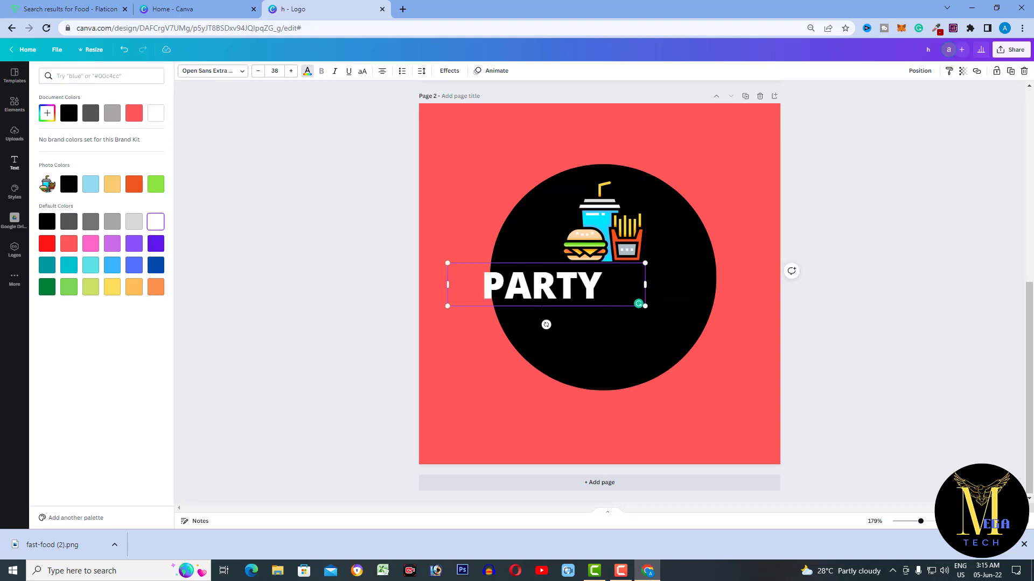
drag(569, 309, 599, 305)
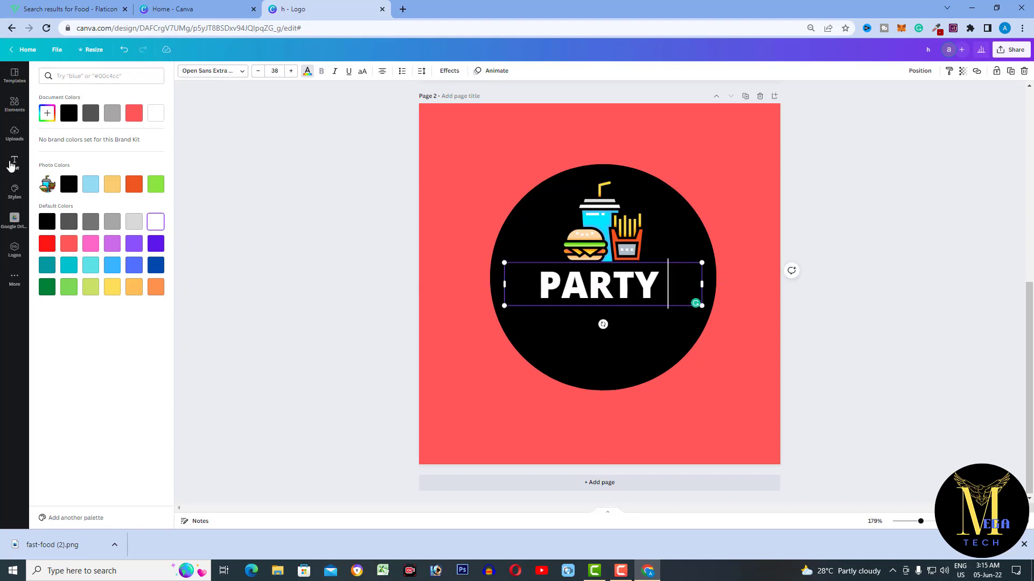
Add a second heading reading FOODS, with its text box narrowed and placed directly below PARTY
click(12, 163)
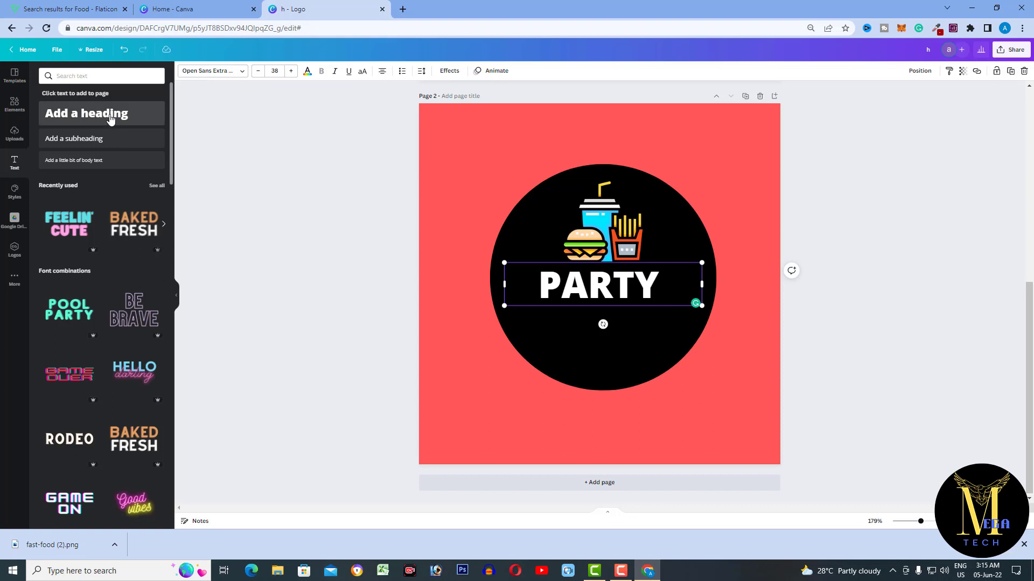
click(111, 117)
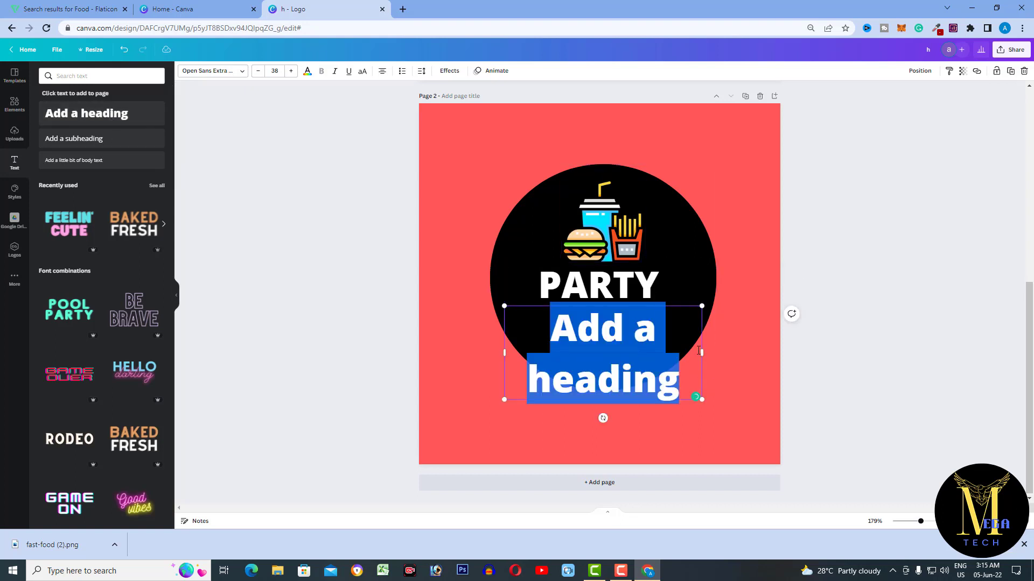
drag(706, 353, 830, 337)
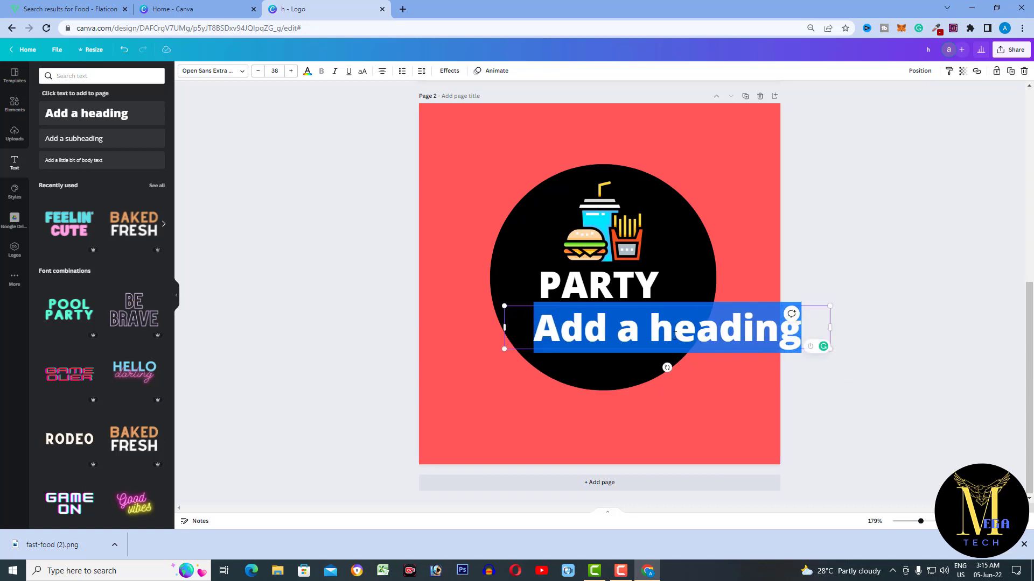
text(FOODS)
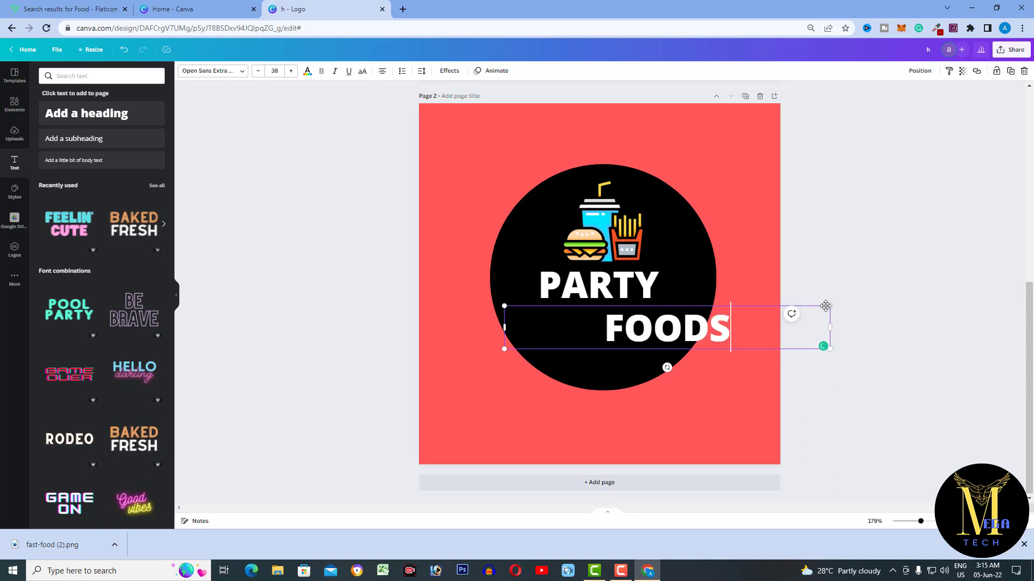
drag(830, 329, 651, 322)
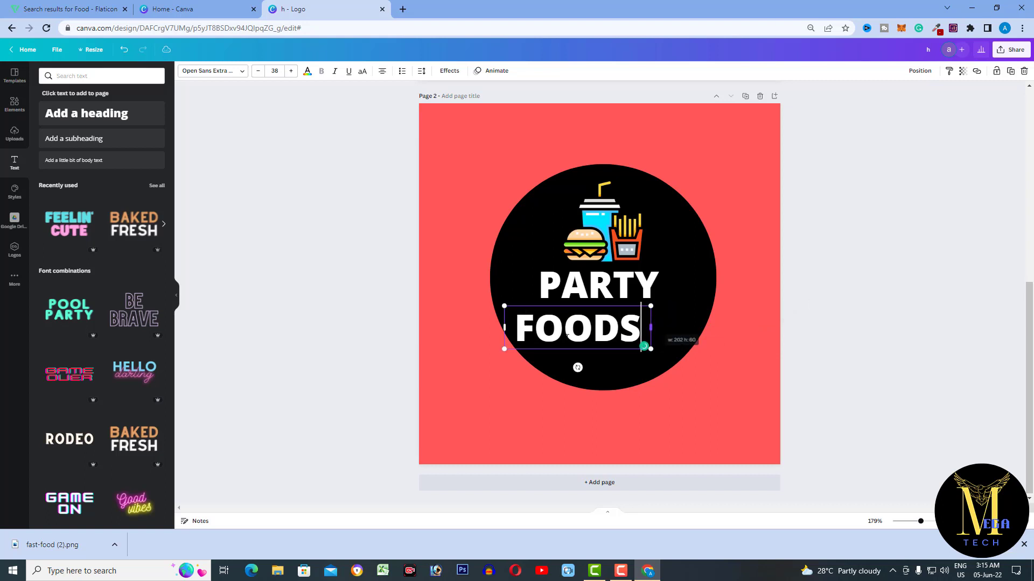
drag(570, 351, 591, 346)
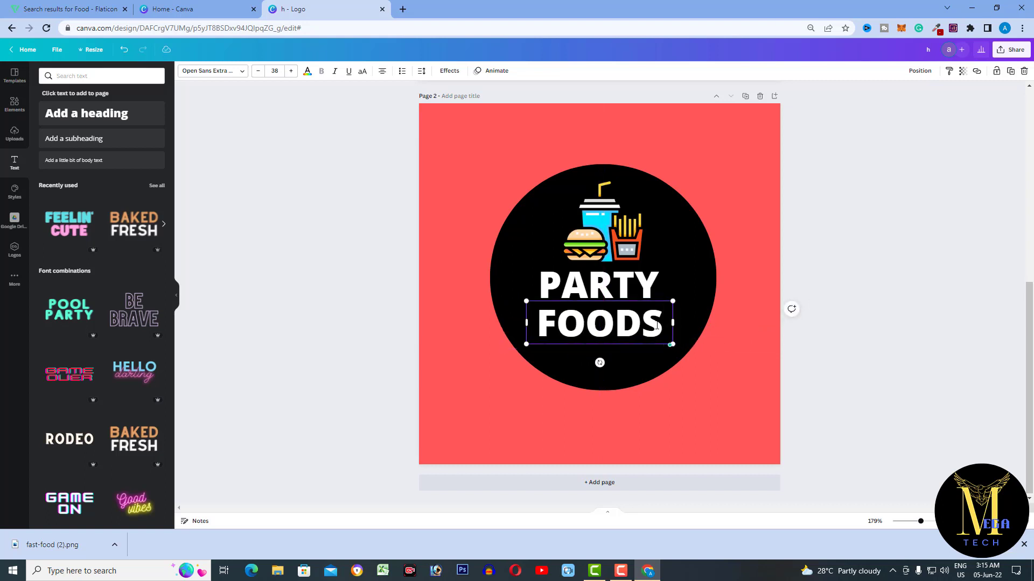
Set FOODS in Architects Daughter after trying Noto Serif Display ExtraC and Open Sans, and colour it the orange-red from the photo colours
drag(662, 323, 543, 322)
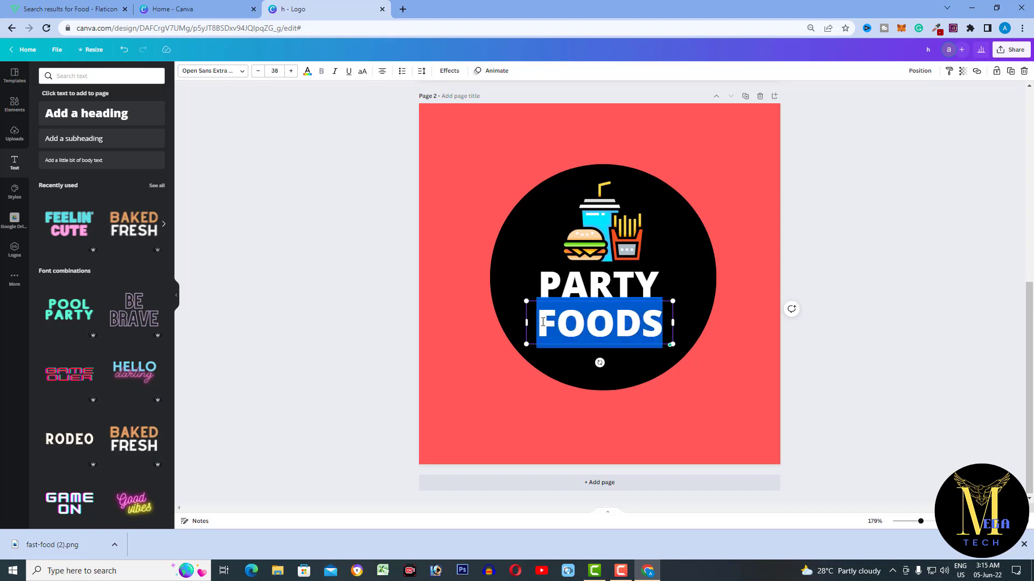
click(242, 74)
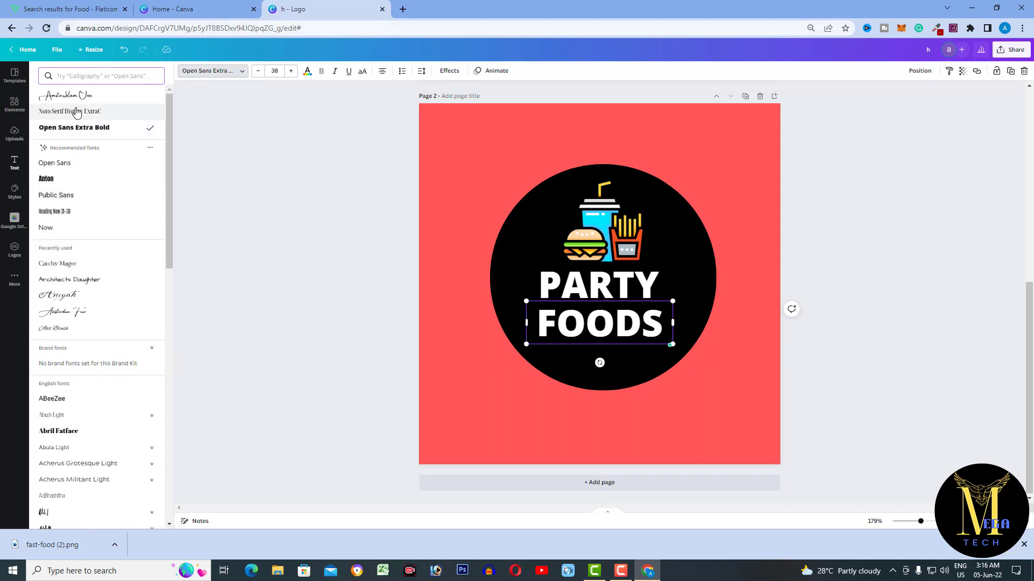
click(66, 114)
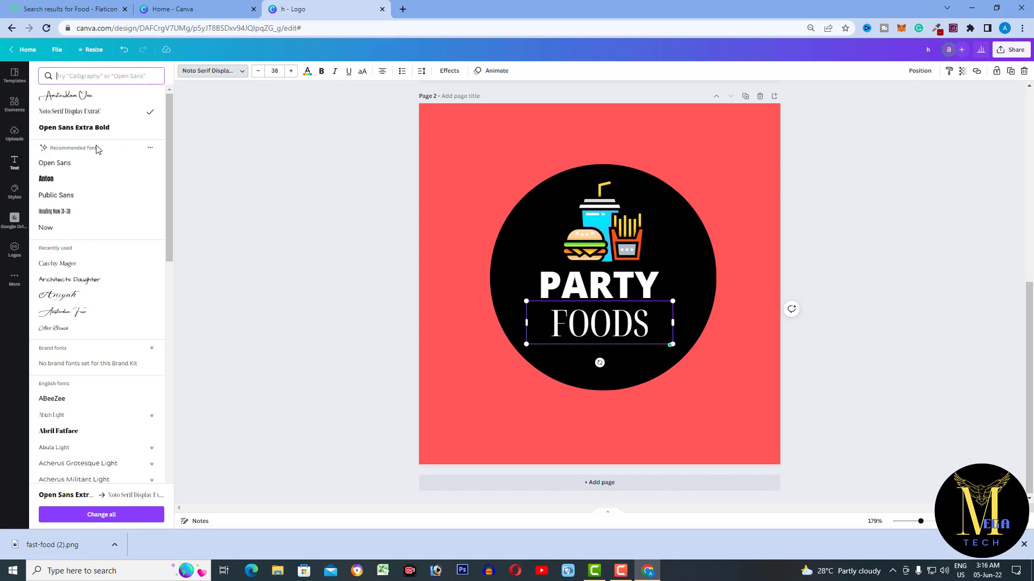
click(70, 168)
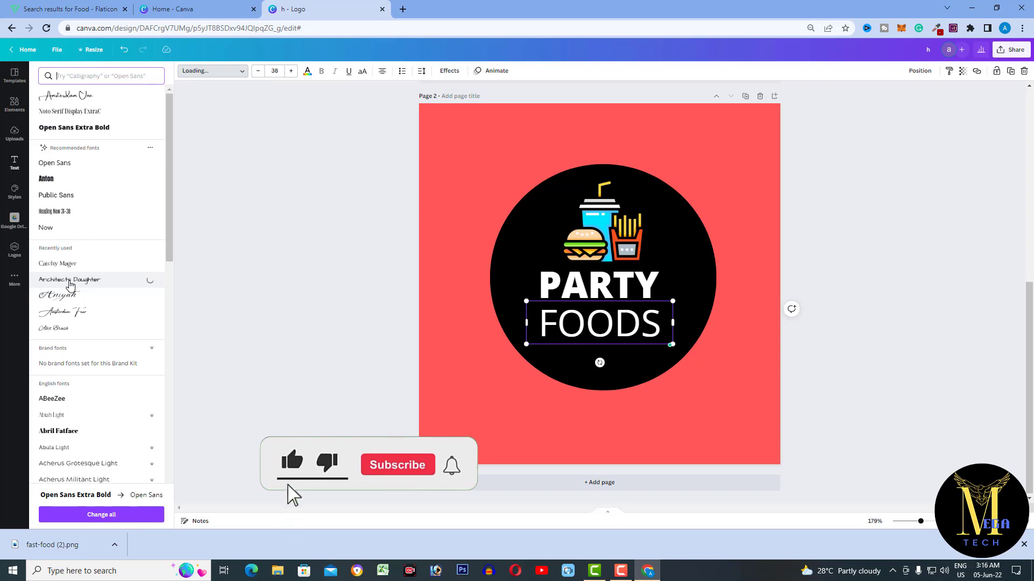
click(69, 281)
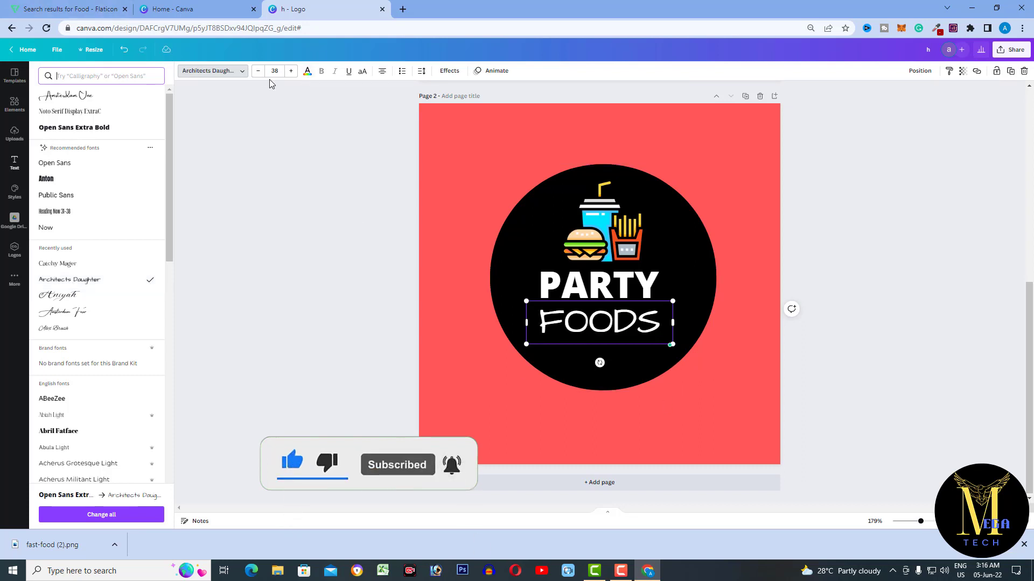
click(306, 76)
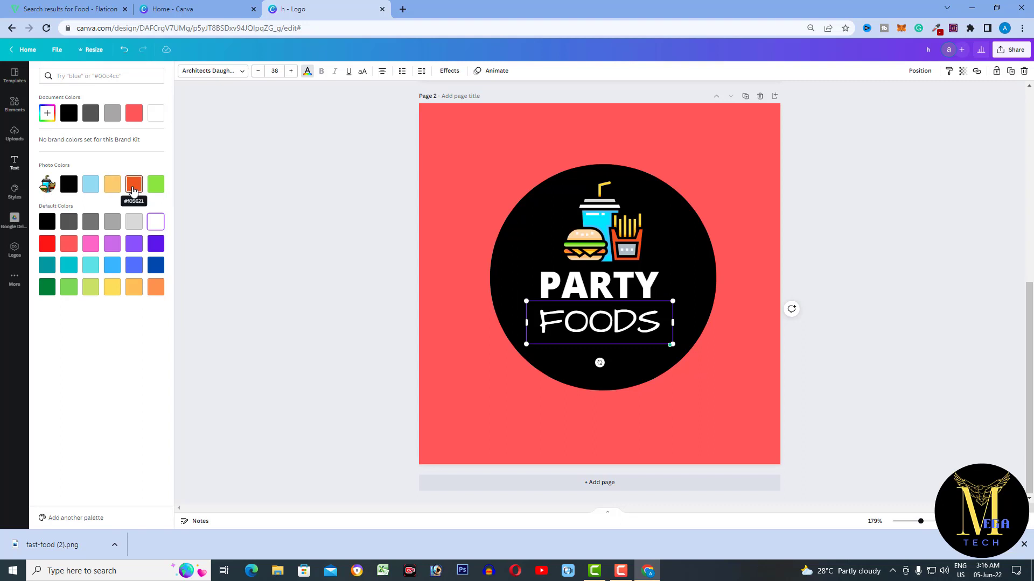
click(132, 186)
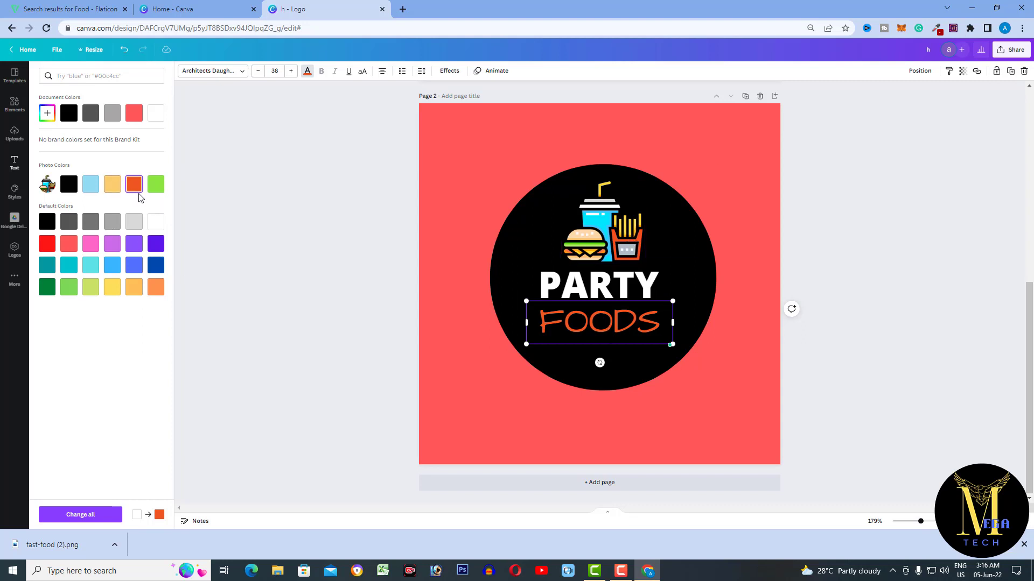
Set PARTY in Agrandir Wide Medium after trying Noto Serif Display ExtraC, Agrandir Grand Thin and Agrandir Wide Black
click(635, 289)
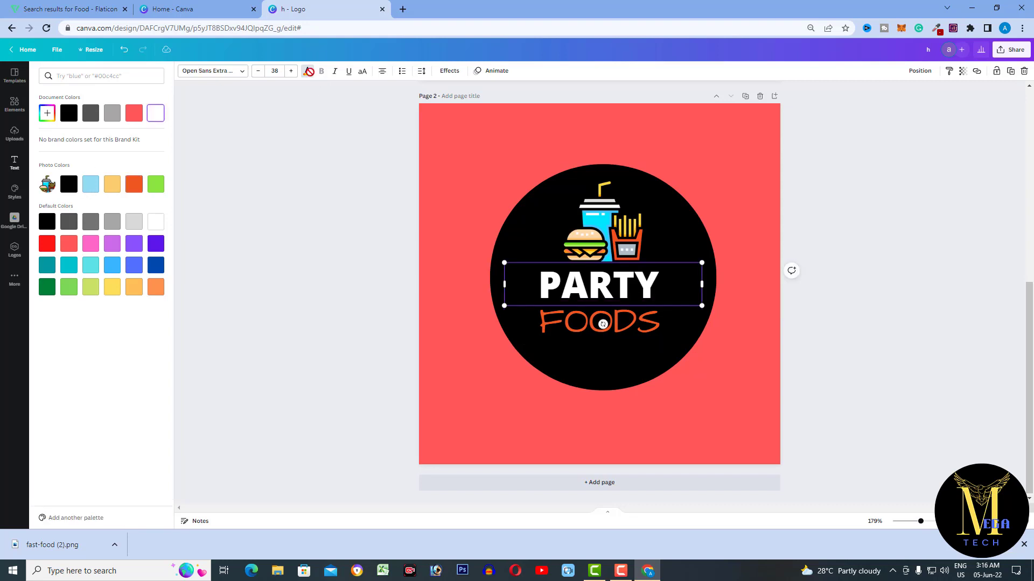
click(240, 72)
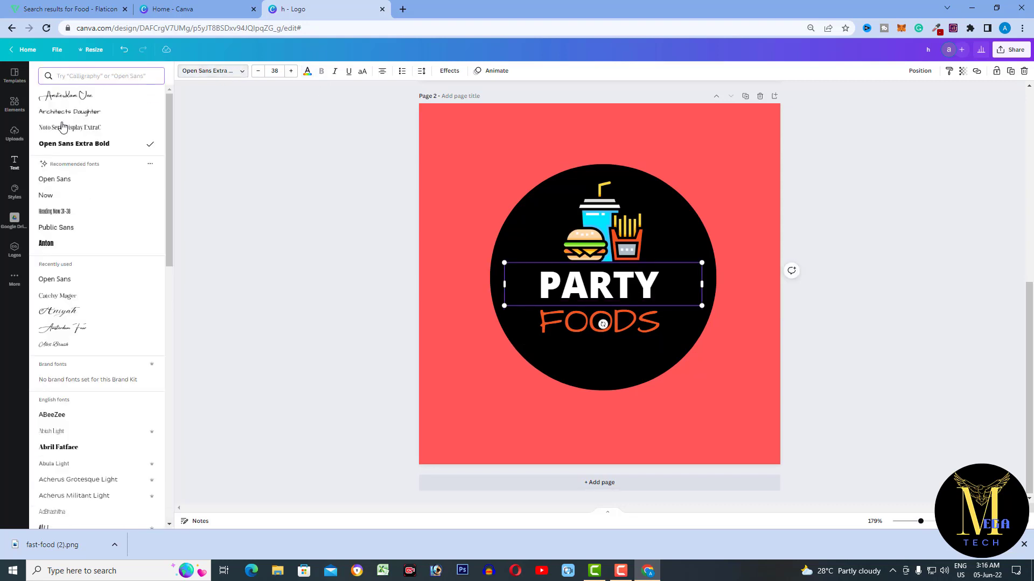
click(91, 131)
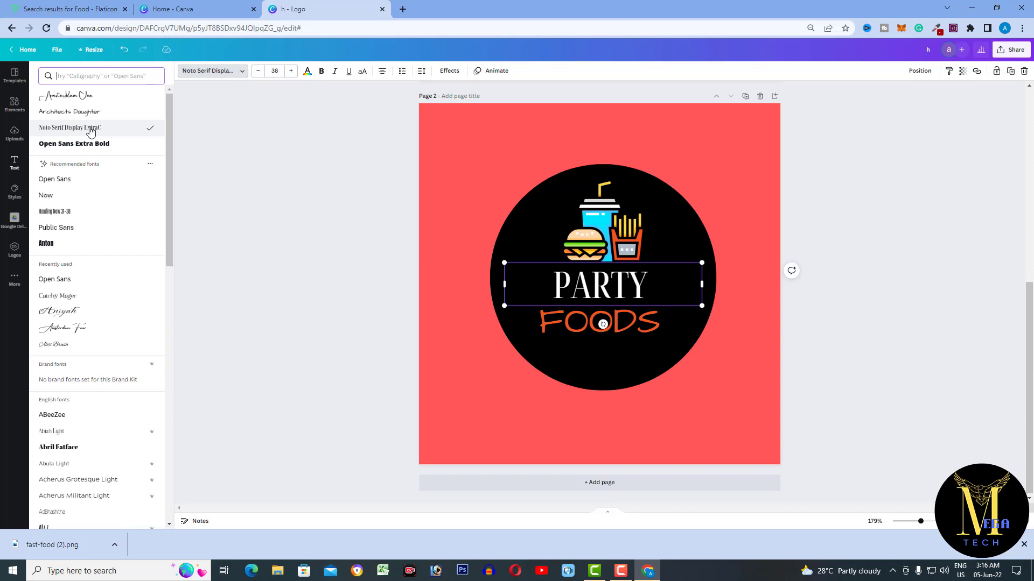
scroll(104, 367, down, 6)
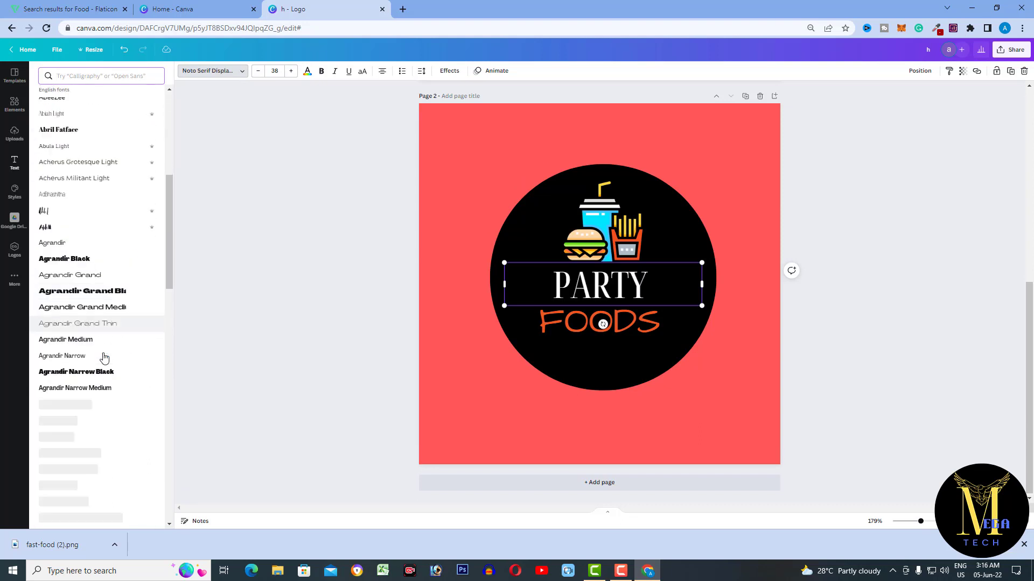
click(90, 323)
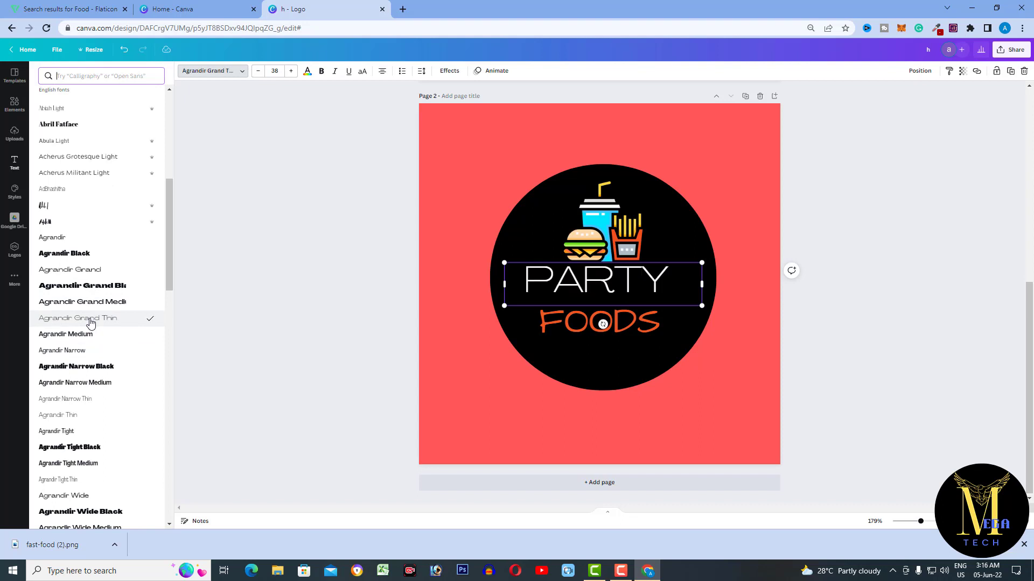
scroll(91, 324, down, 5)
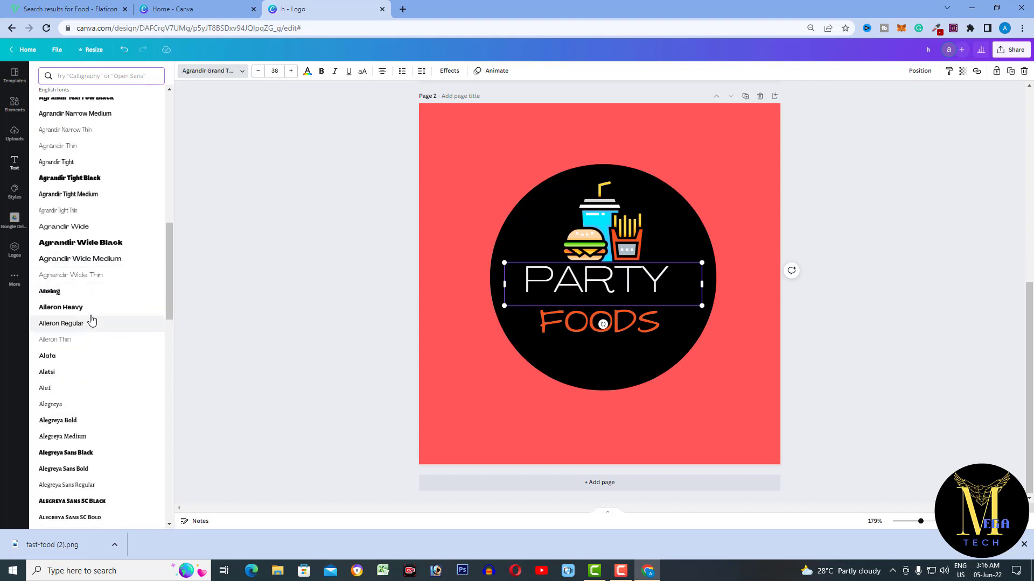
click(88, 245)
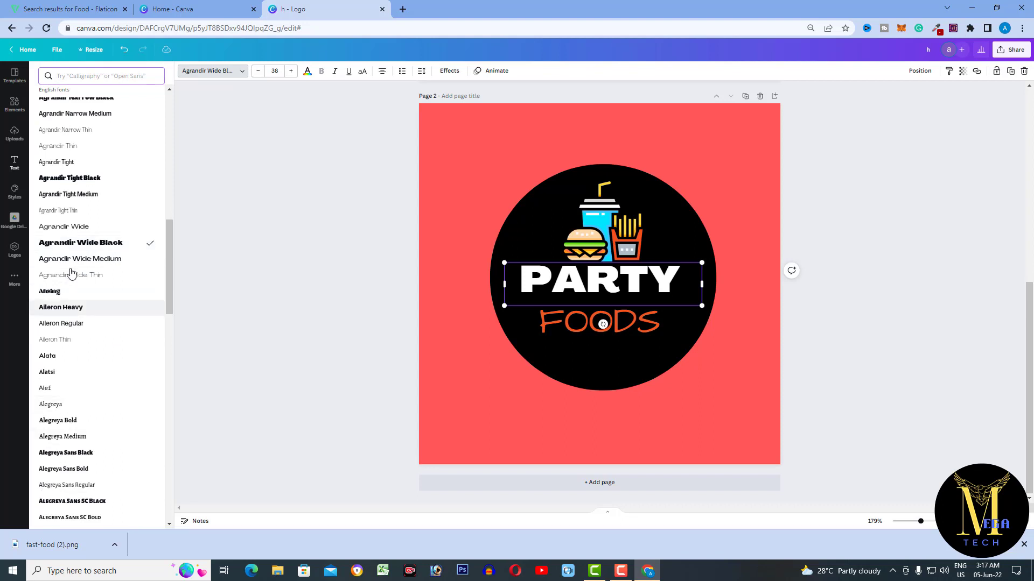
click(70, 261)
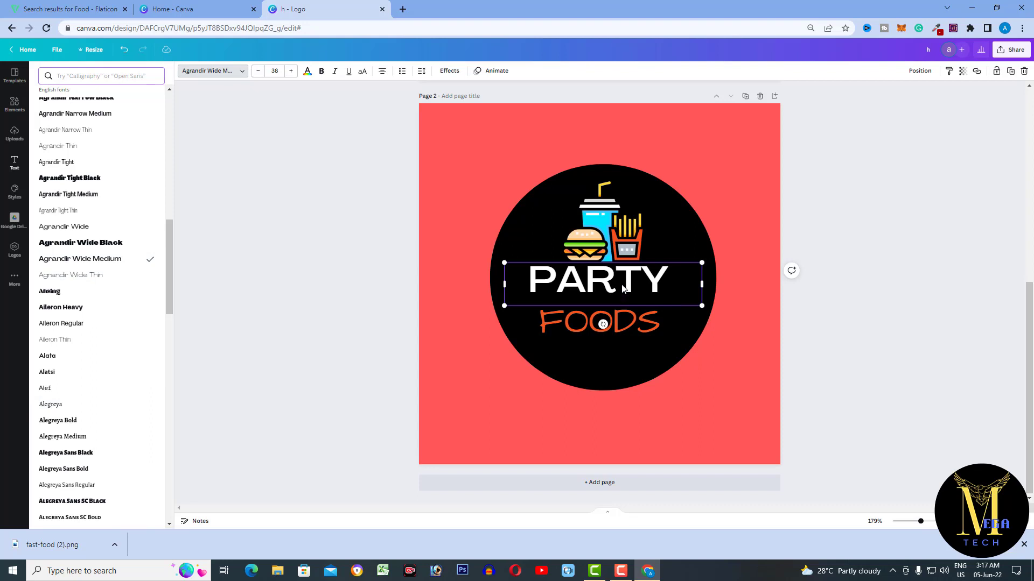
Shift PARTY slightly to the right and move FOODS up and right so it sits closely beneath it
drag(623, 284, 629, 284)
click(631, 327)
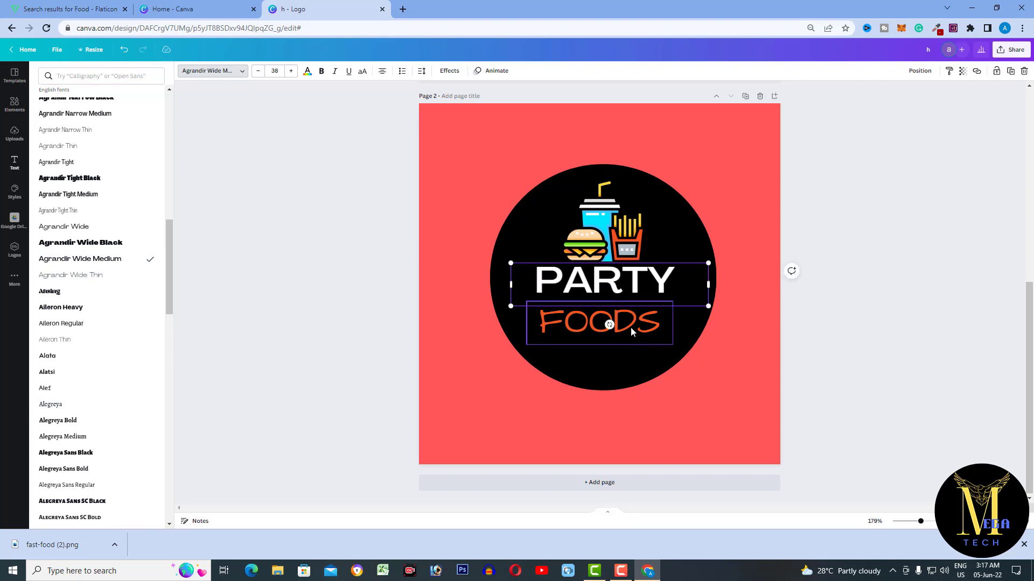
drag(631, 327, 636, 324)
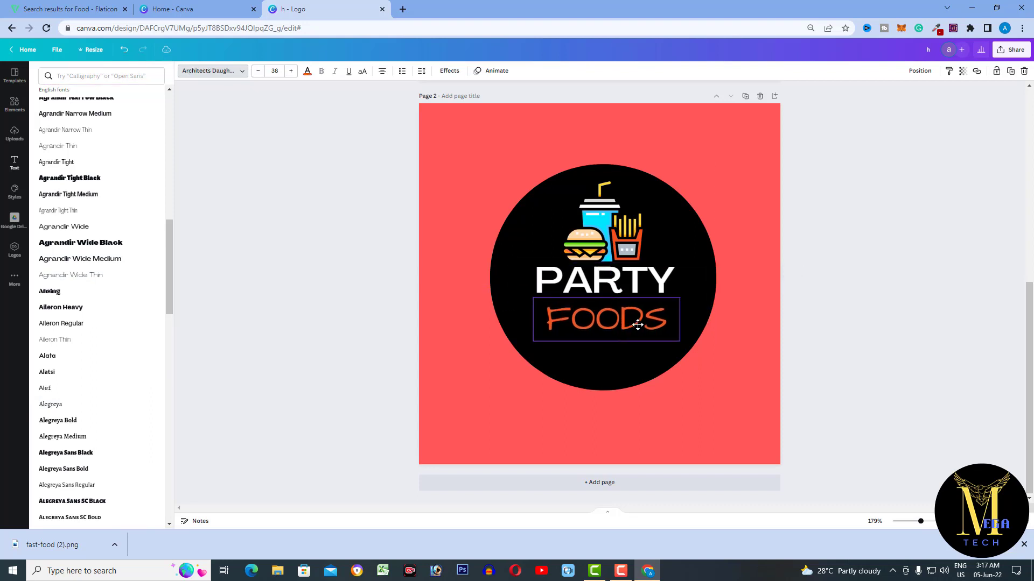
Colour PARTY the light yellow-orange from the photo colours and nudge it slightly down towards FOODS
click(612, 291)
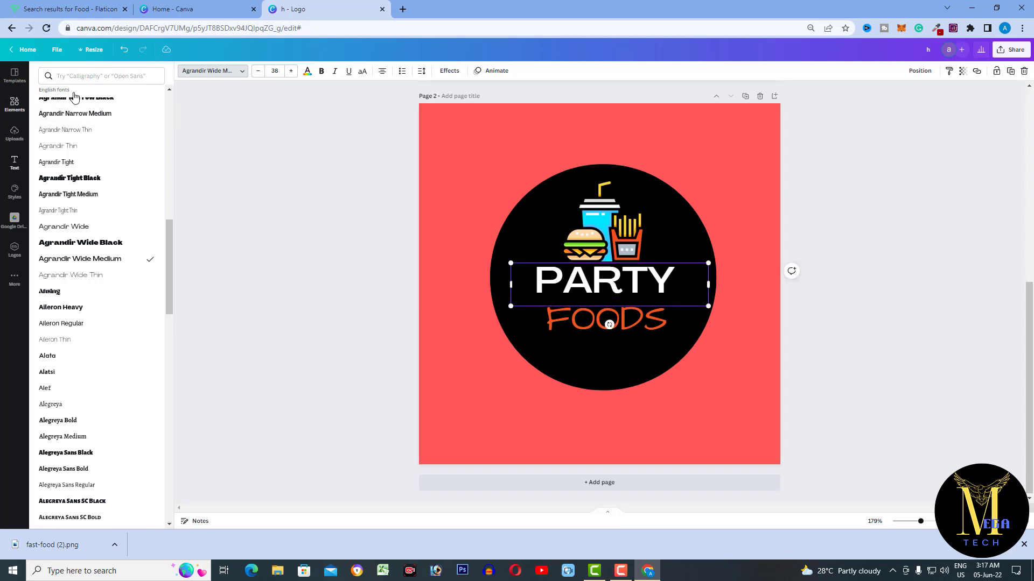
click(307, 71)
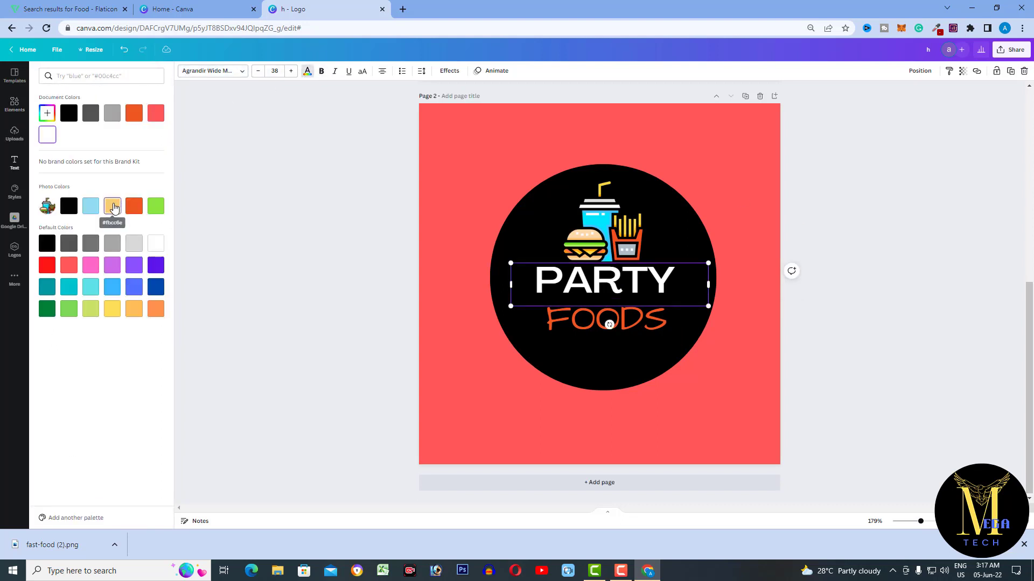
click(113, 206)
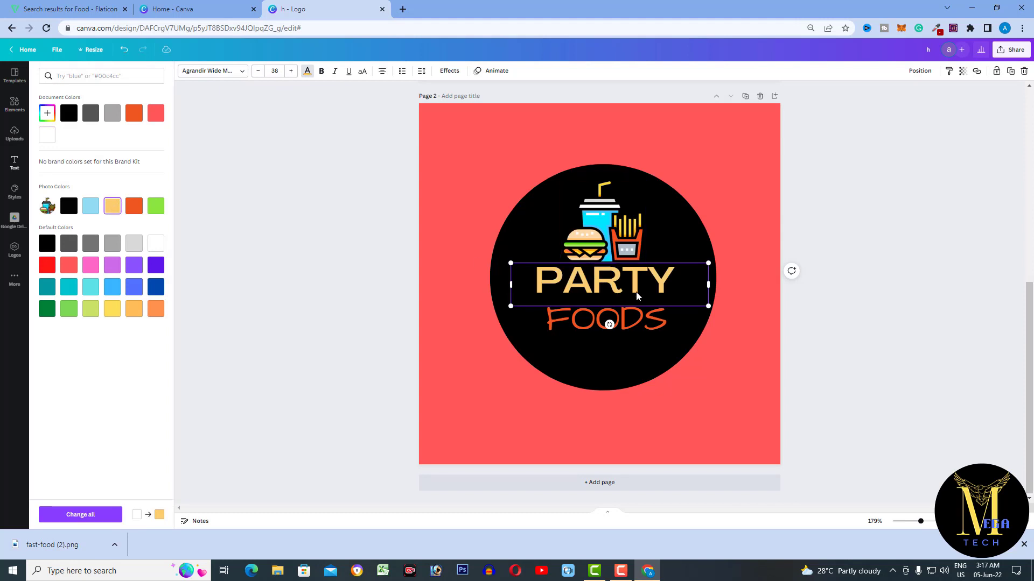
drag(642, 287, 642, 290)
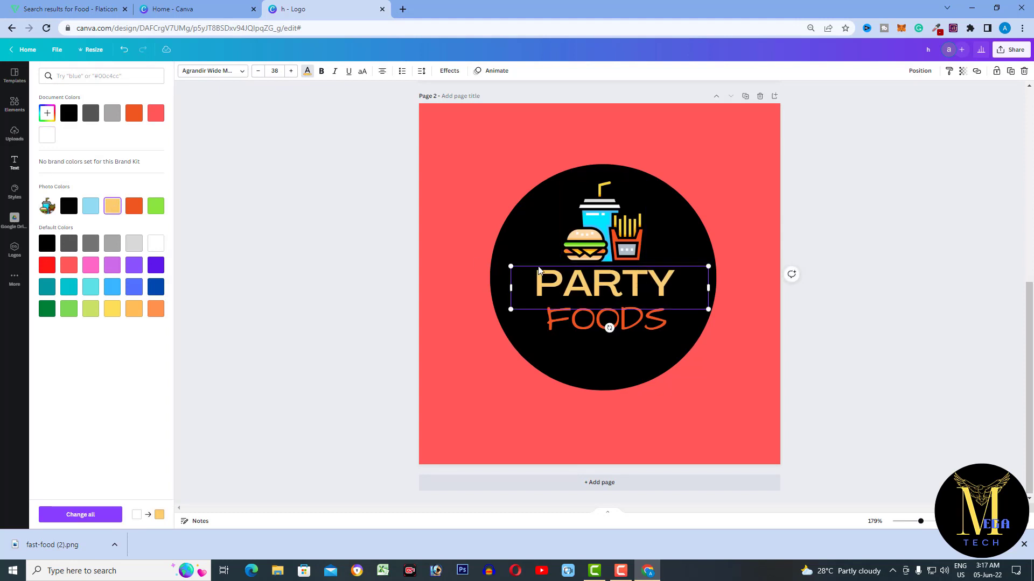
Shrink the food icon slightly and reposition it centrally above PARTY inside the circle
click(628, 235)
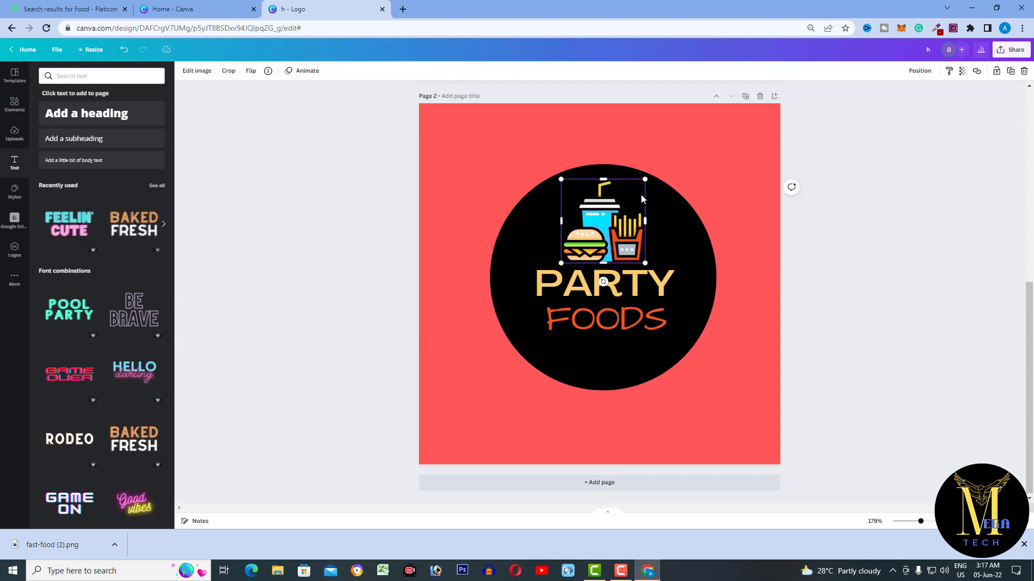
drag(645, 179, 632, 192)
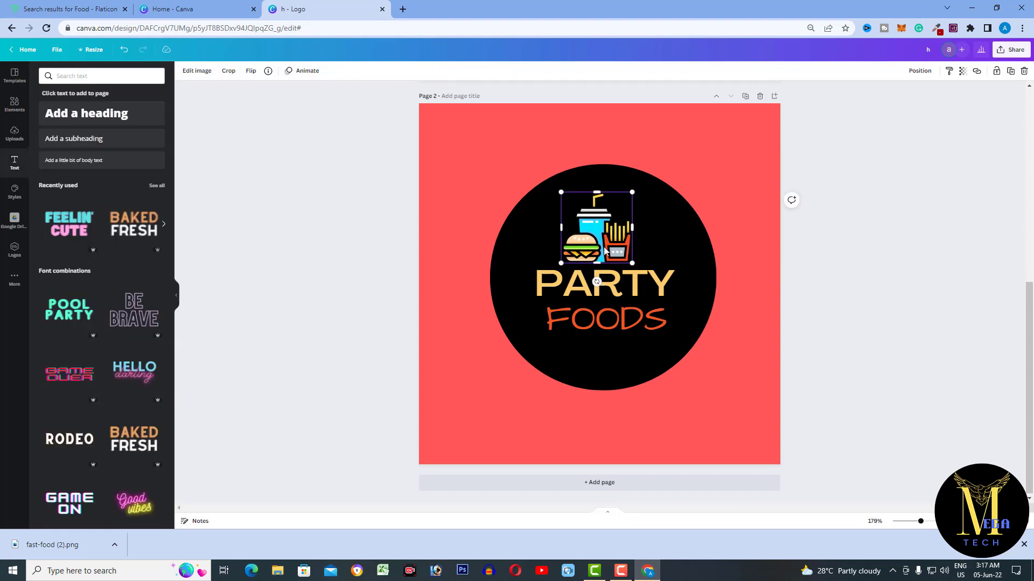
drag(604, 247, 607, 246)
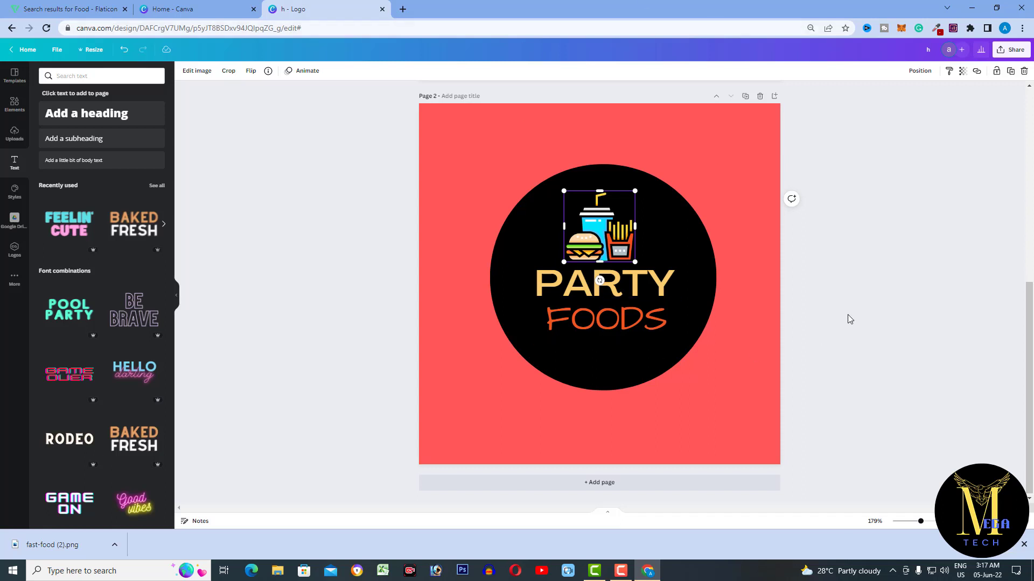
Add a third page to the design, then return to the PARTY FOODS logo on page 2 and select that page
click(613, 482)
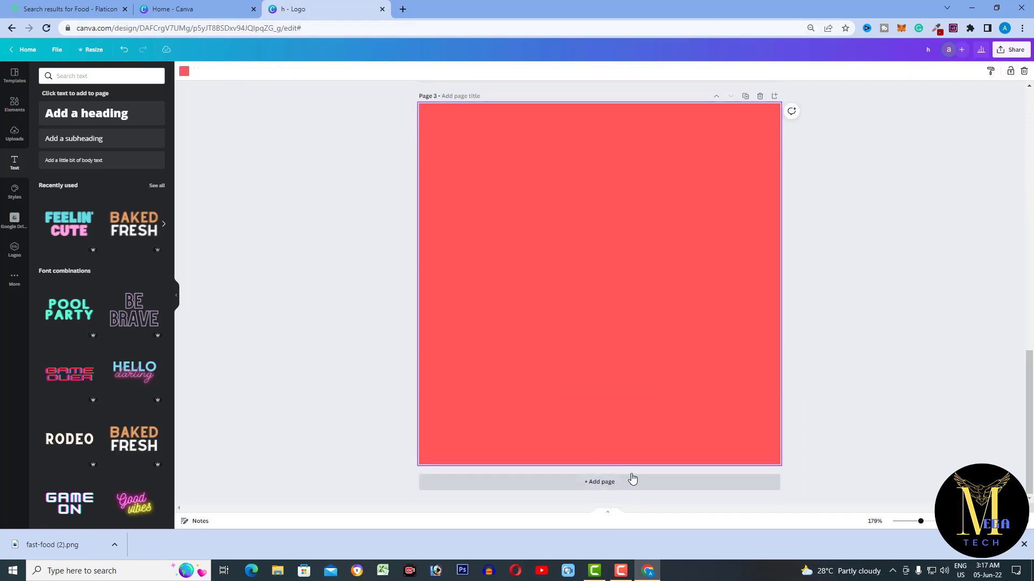
scroll(677, 291, up, 5)
scroll(675, 287, up, 3)
click(674, 287)
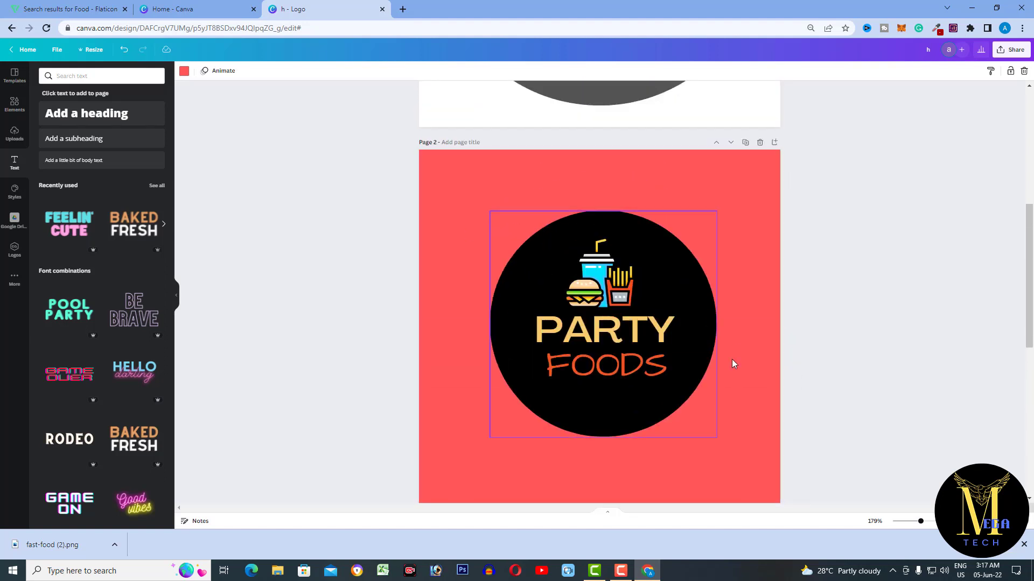
Try the Cormorant Garamond, Caveat with Muli Black, Glacial Indifference and Tenor Sans style combinations on page 2
click(12, 200)
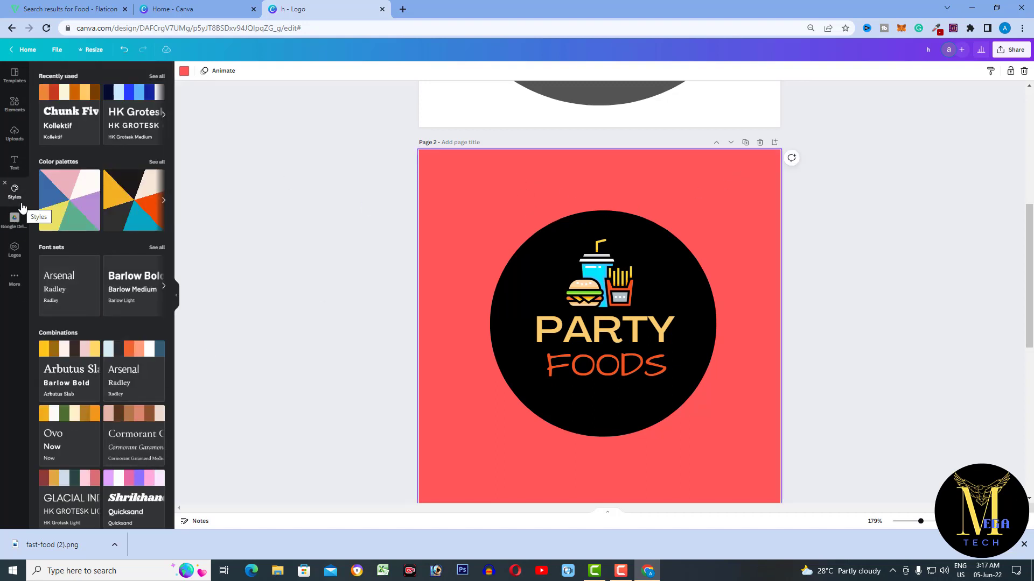
scroll(133, 210, down, 4)
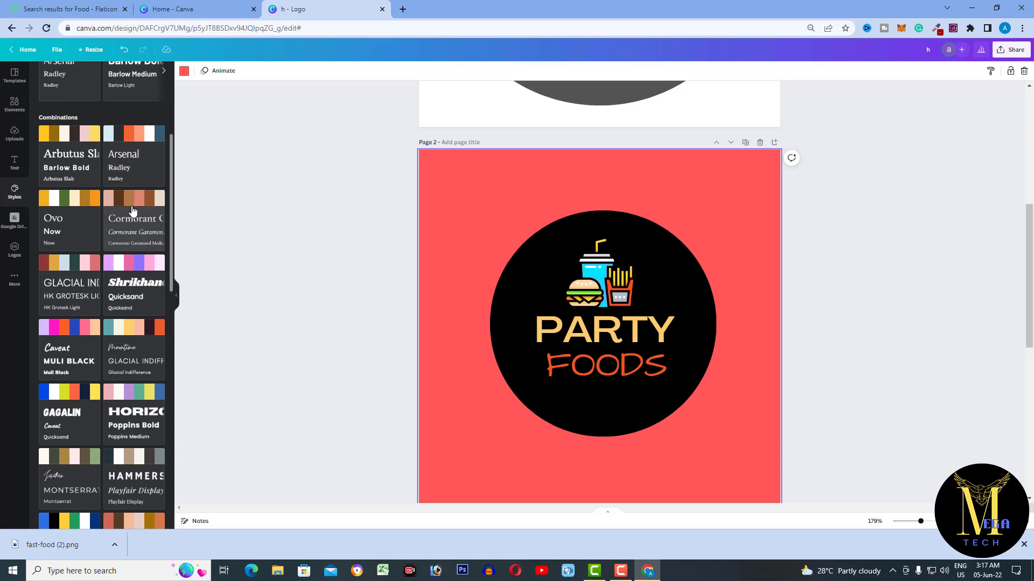
click(133, 210)
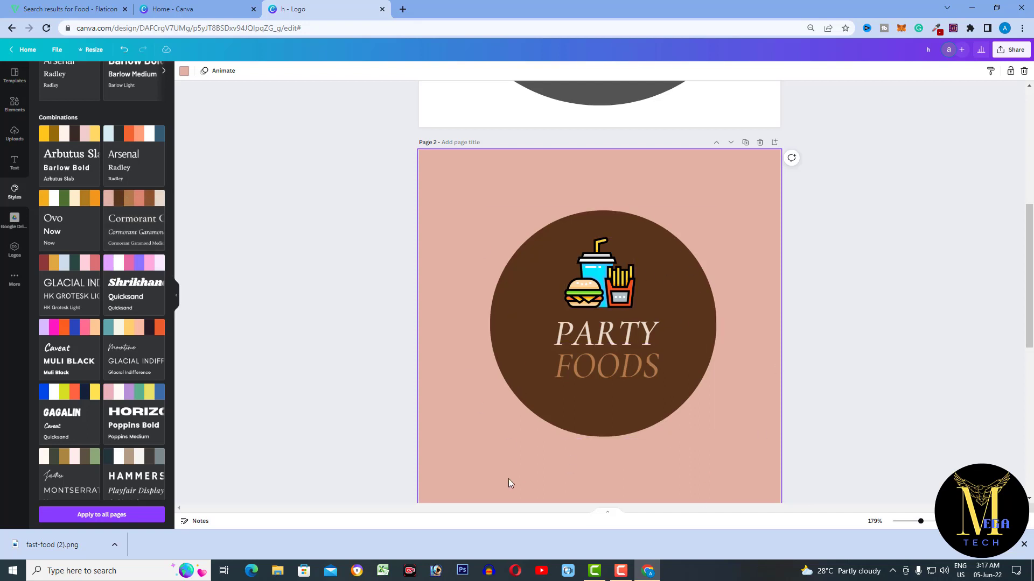
click(62, 330)
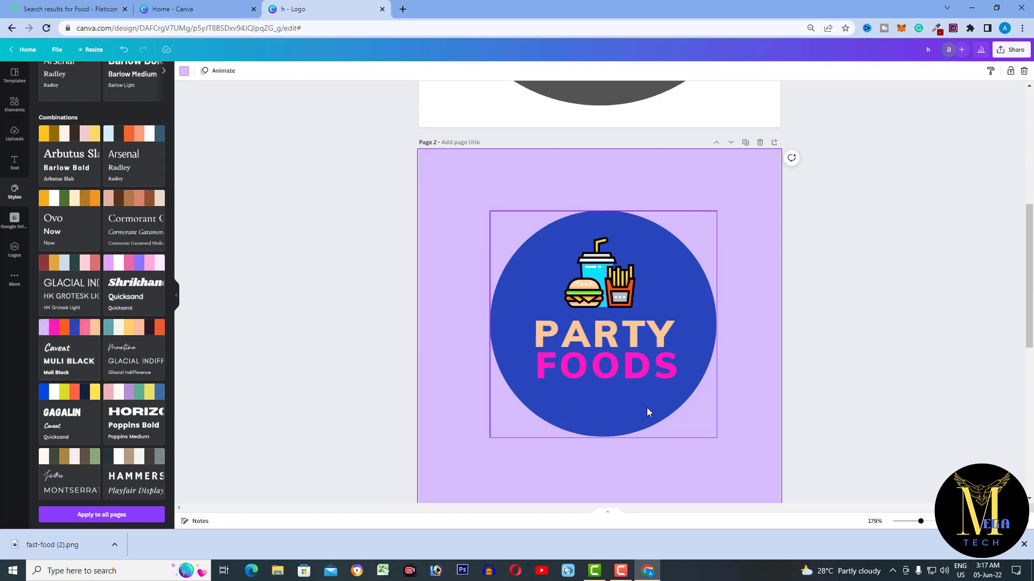
click(145, 334)
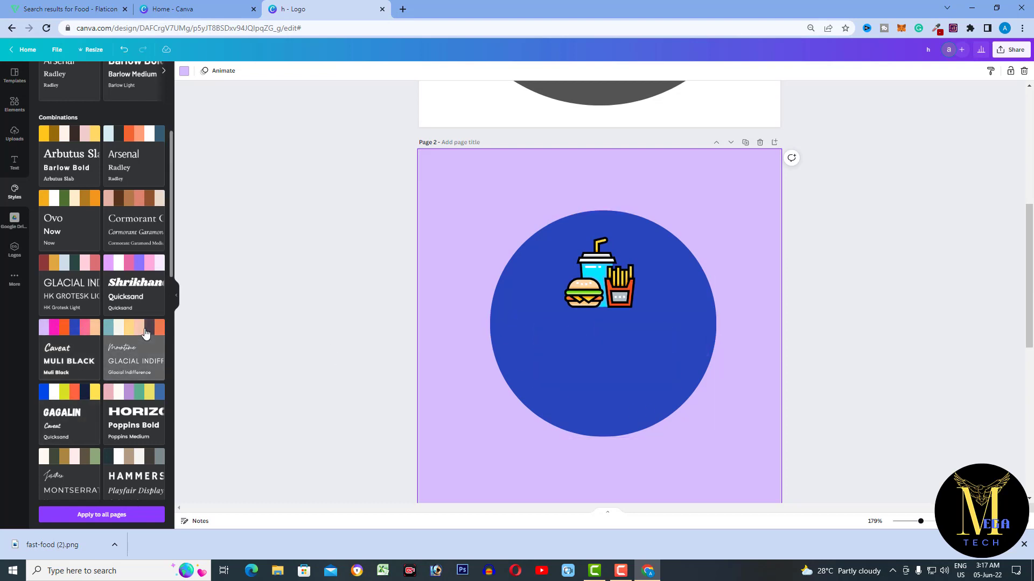
scroll(142, 318, down, 6)
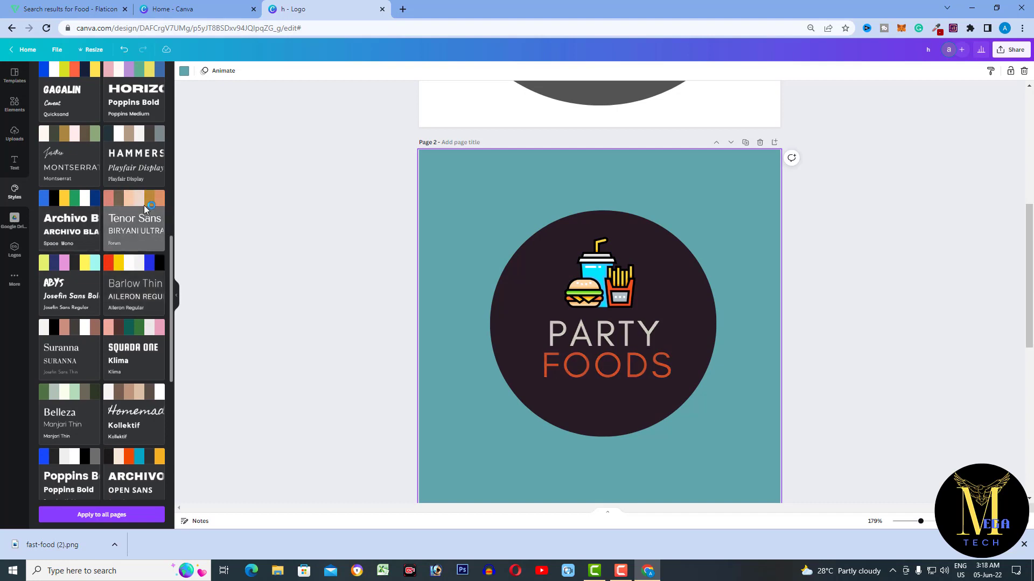
click(144, 209)
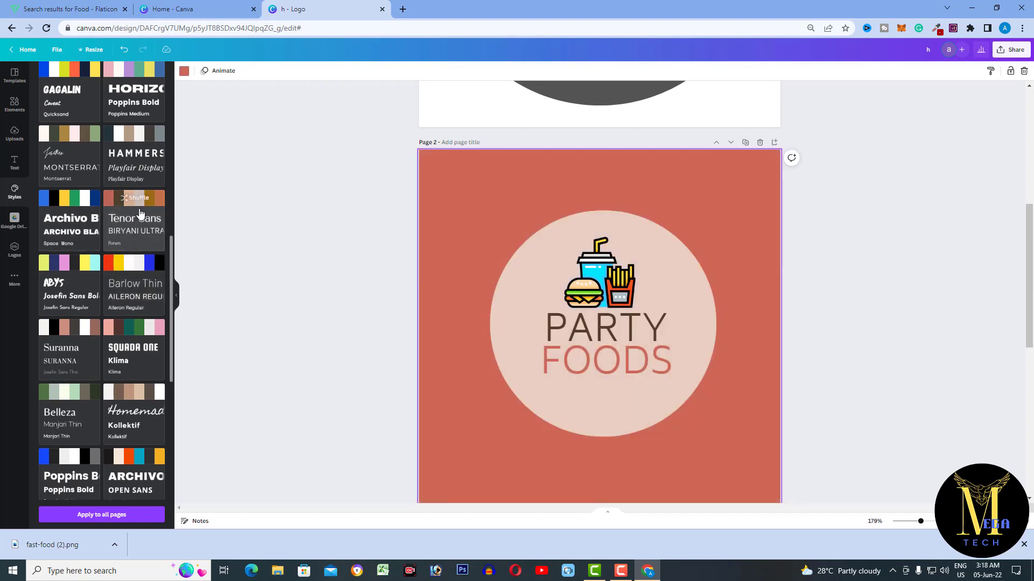
Restyle page 2 with the navy and blue HK Grotesk combination after trying the Archivo with Open Sans and Roxborough with Montserrat ones
scroll(96, 318, down, 4)
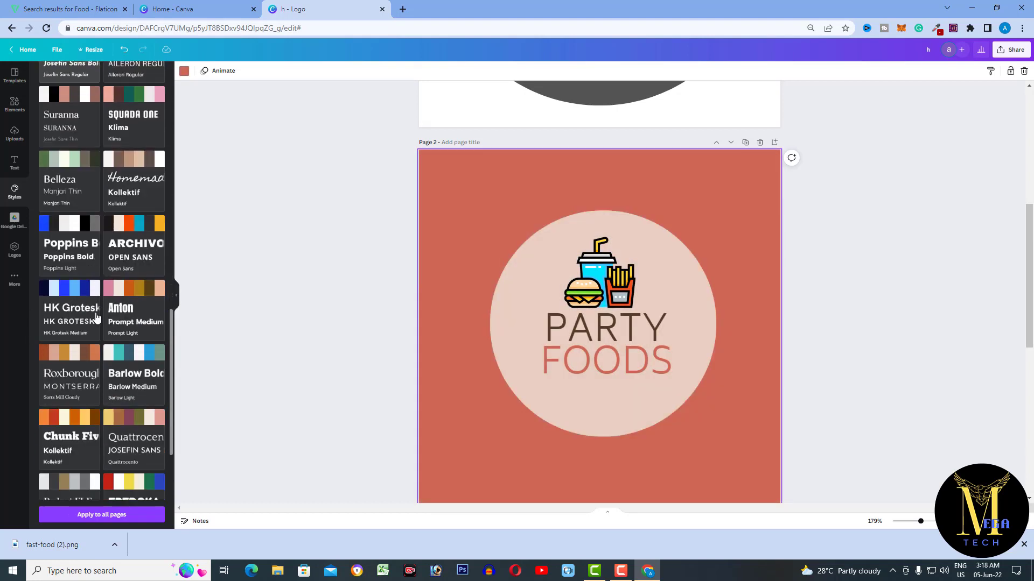
scroll(96, 318, down, 1)
click(138, 188)
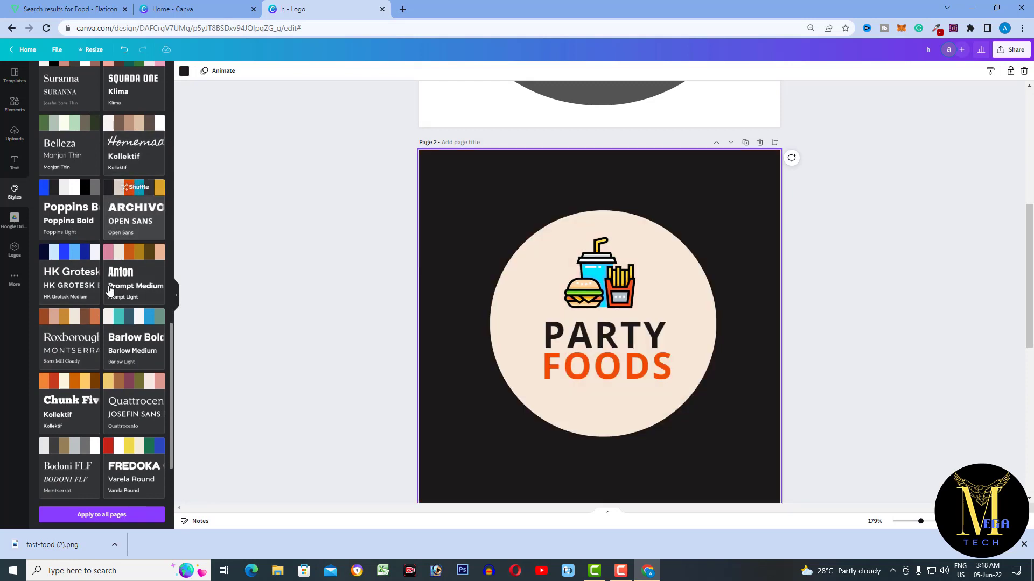
click(59, 321)
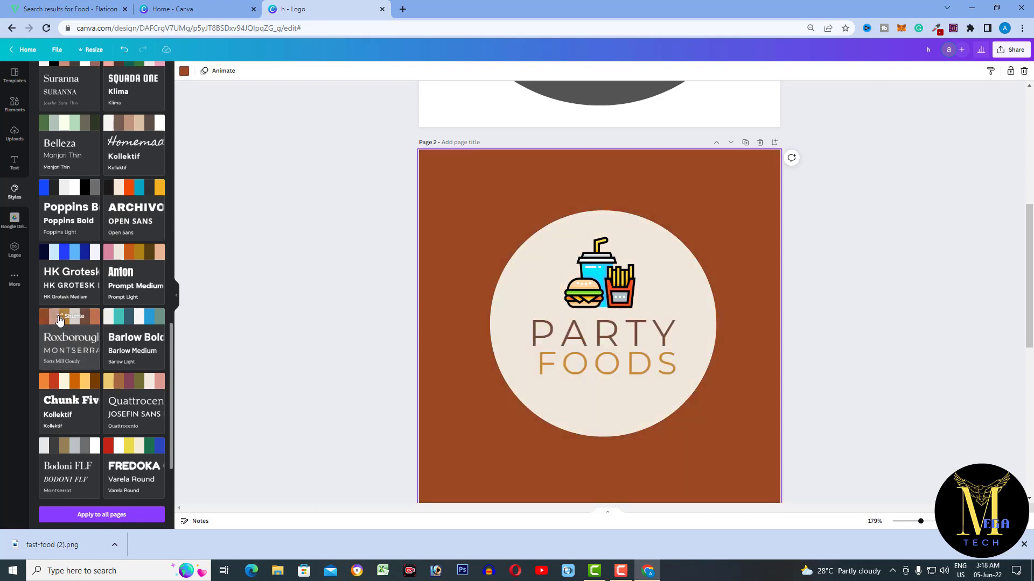
click(118, 434)
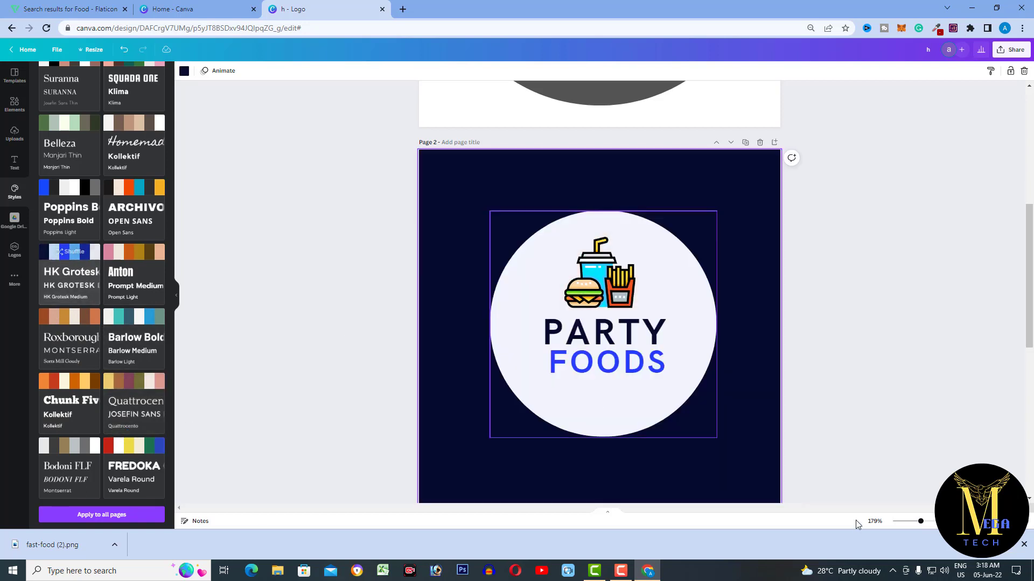
Look over the logo pages and open the design's download options for a PNG export of all pages
scroll(904, 356, up, 6)
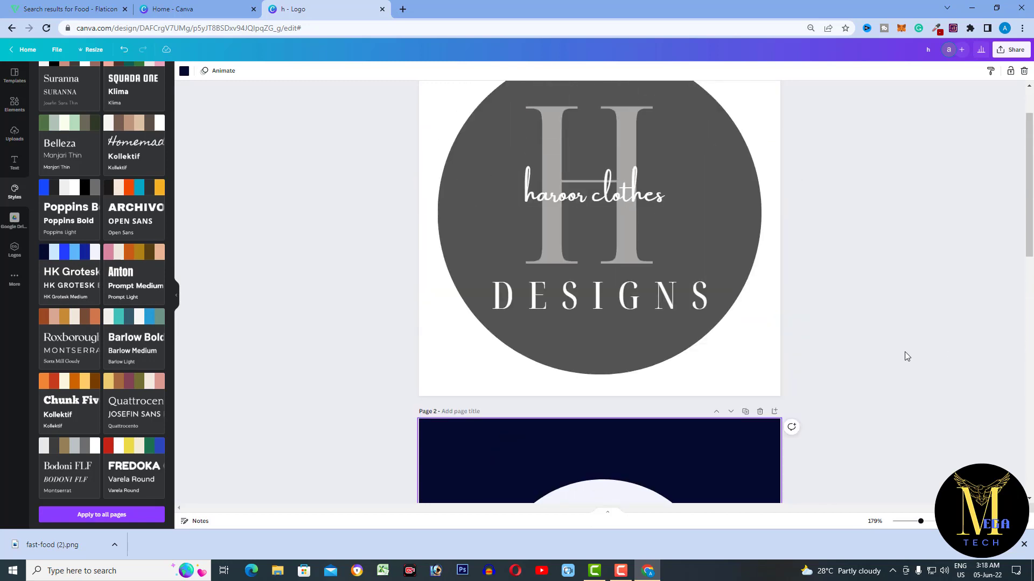
scroll(904, 356, down, 3)
scroll(904, 351, down, 5)
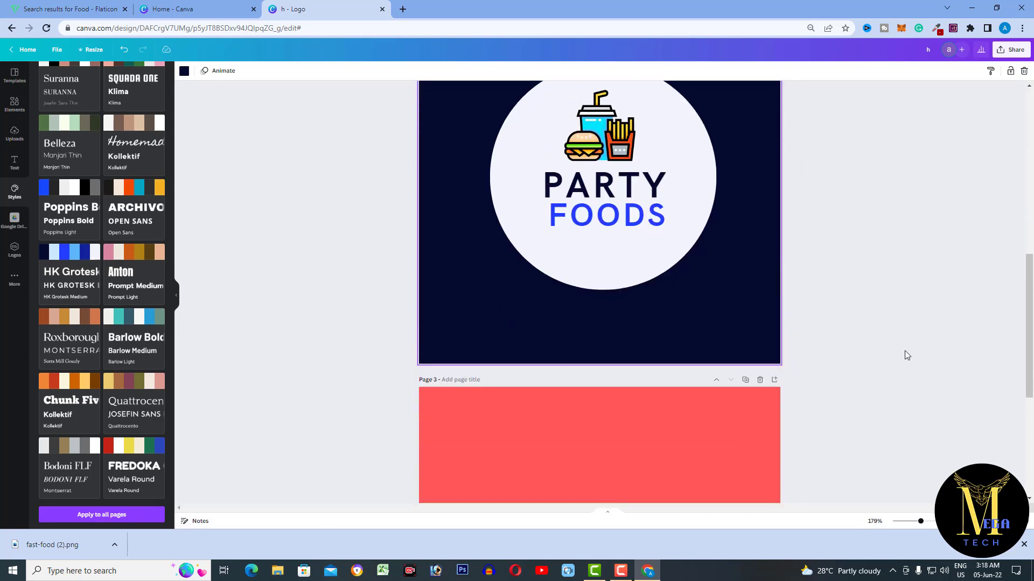
scroll(904, 351, up, 3)
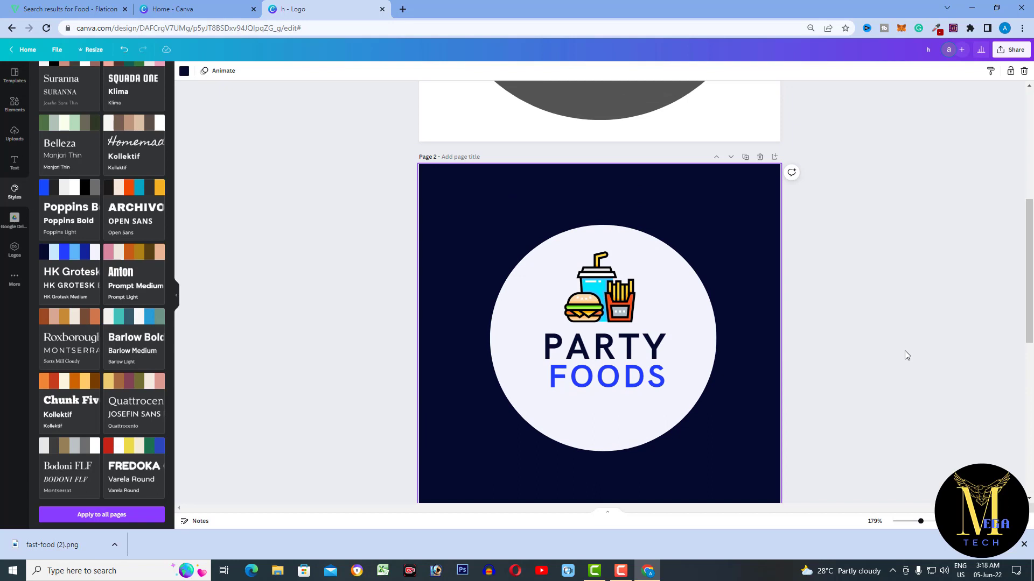
click(1015, 50)
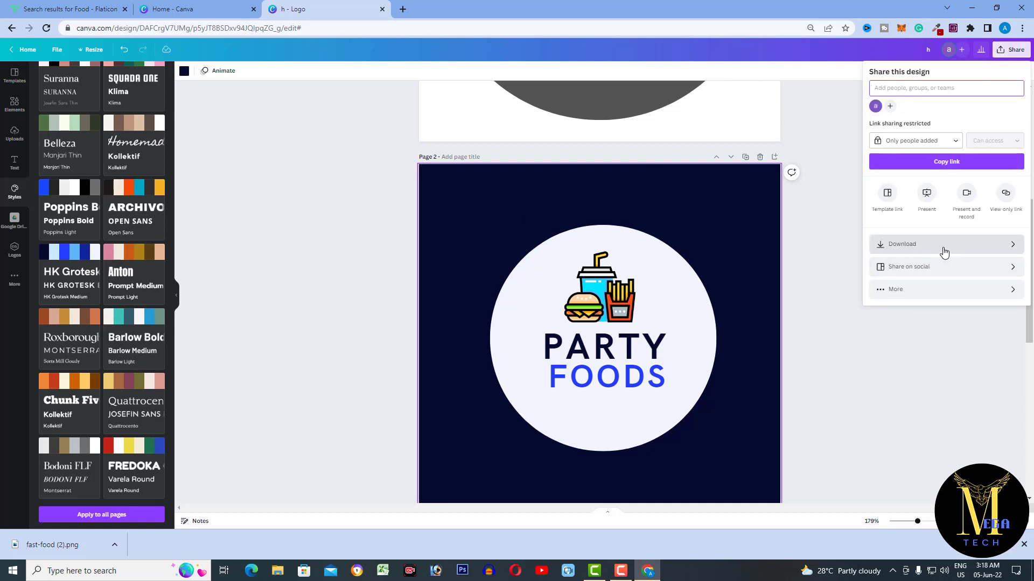
click(943, 250)
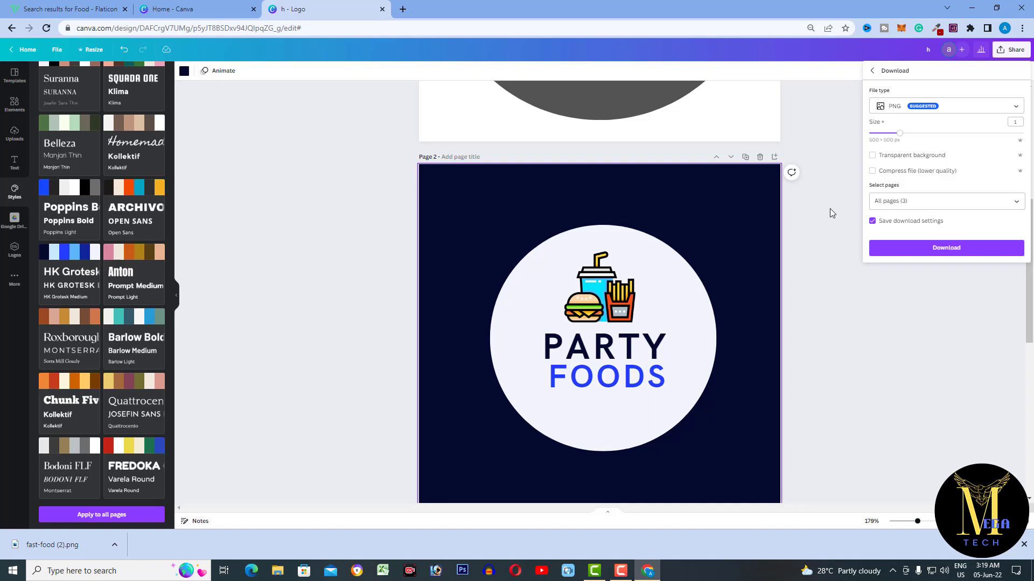
click(979, 251)
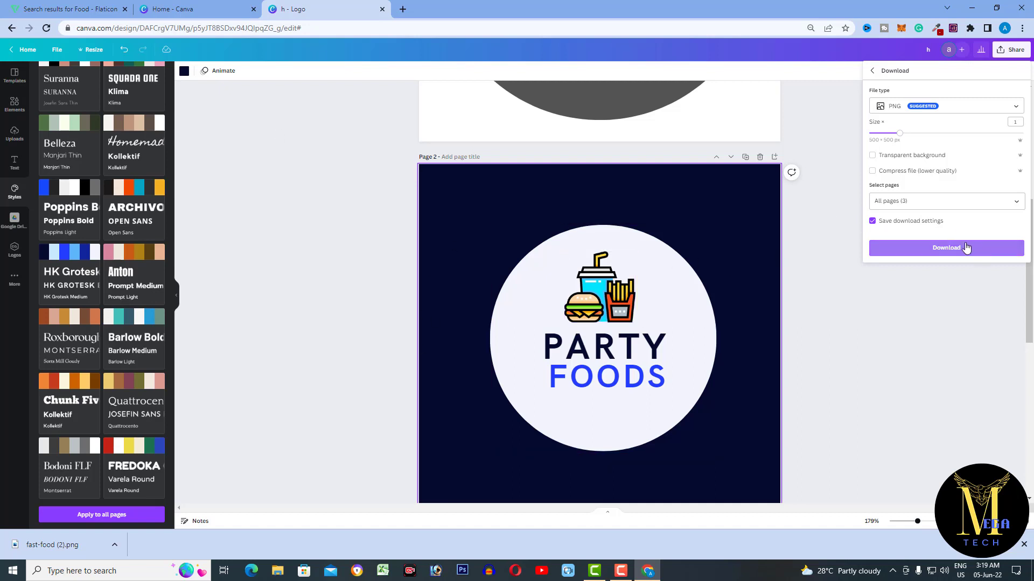
scroll(644, 100, up, 5)
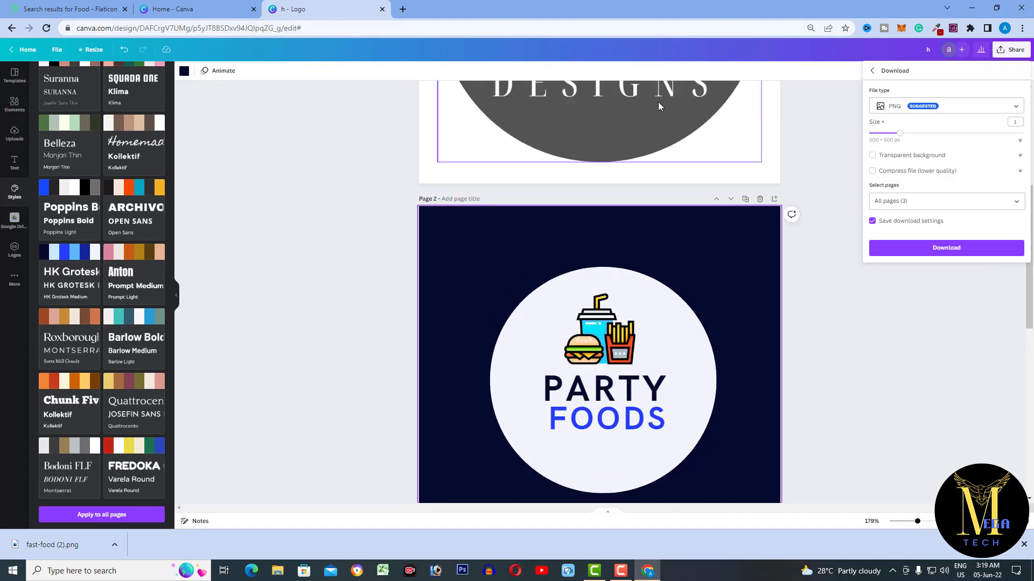
click(978, 251)
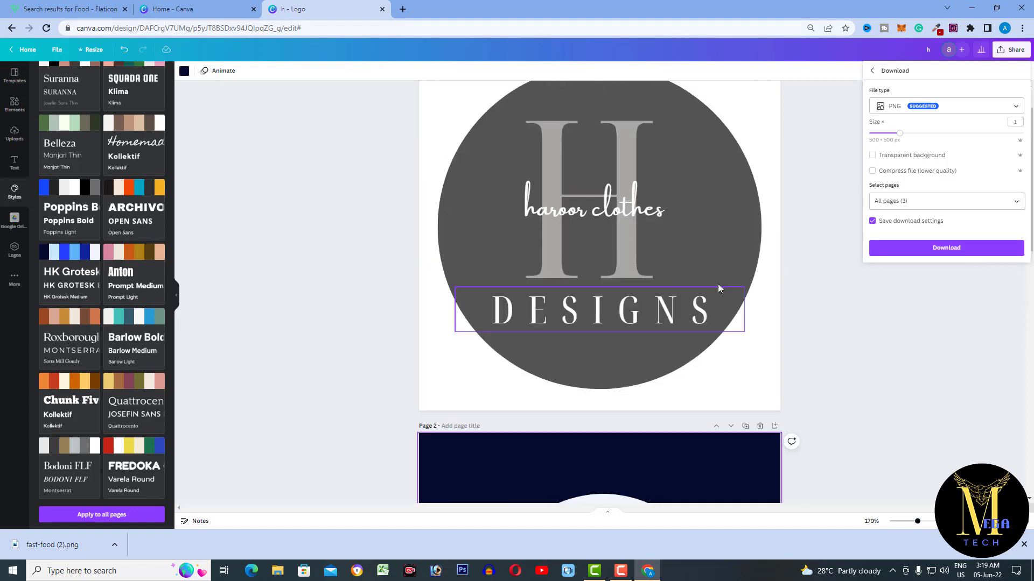
scroll(732, 279, down, 8)
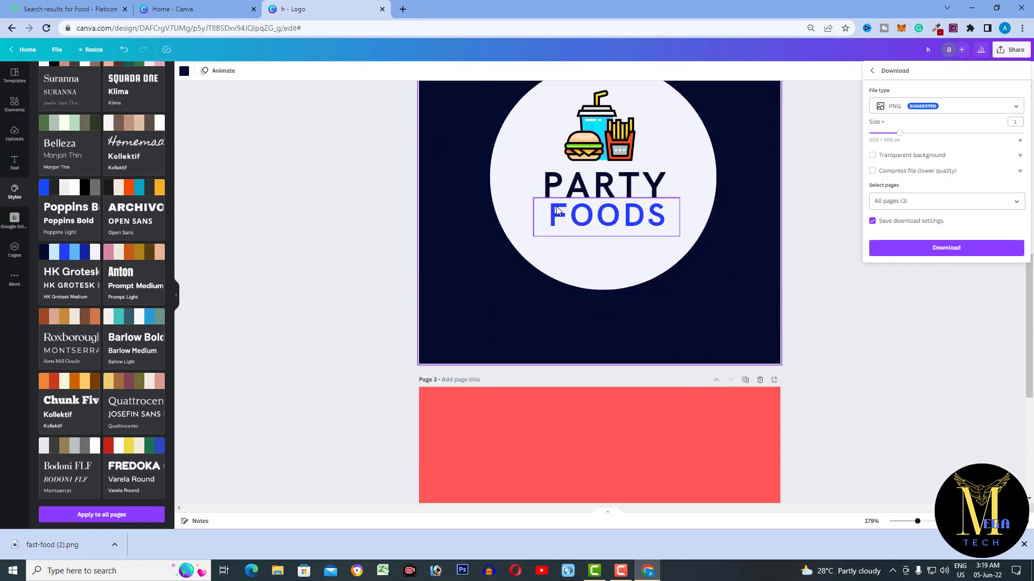
scroll(557, 210, up, 2)
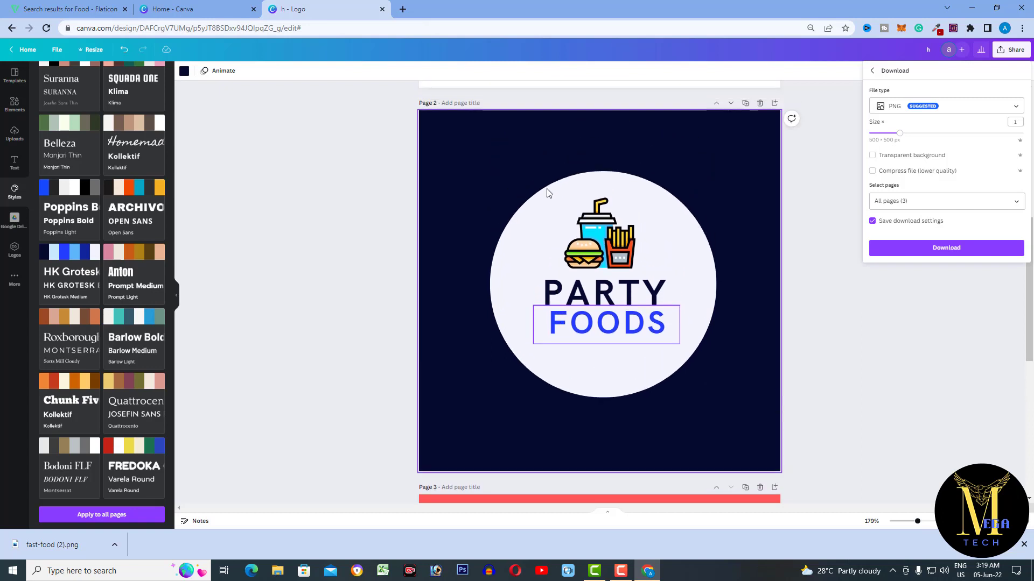
Open the remove.bg website in a new browser tab, glance back at the PARTY FOODS design, and return to remove.bg
click(403, 9)
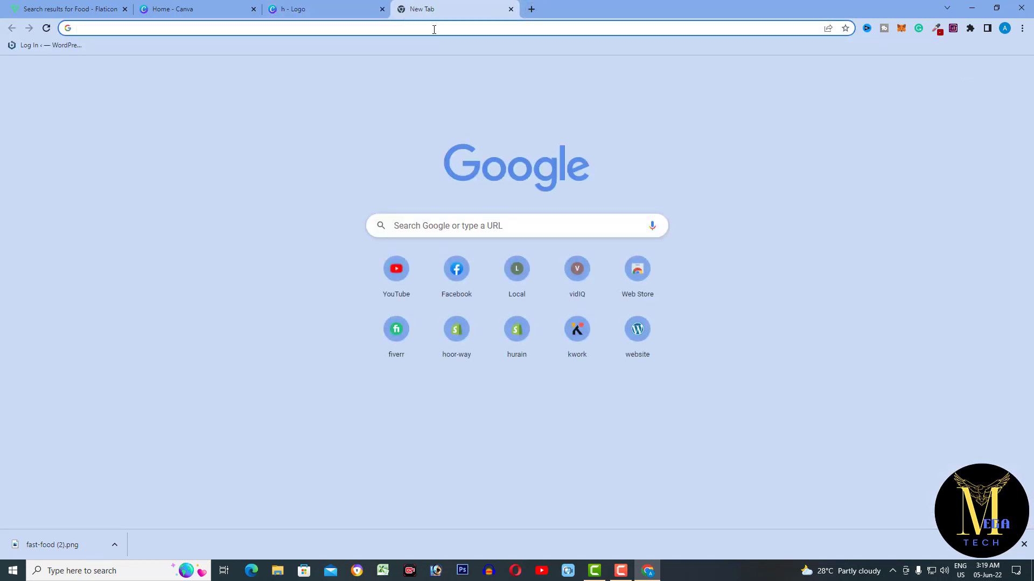
click(434, 29)
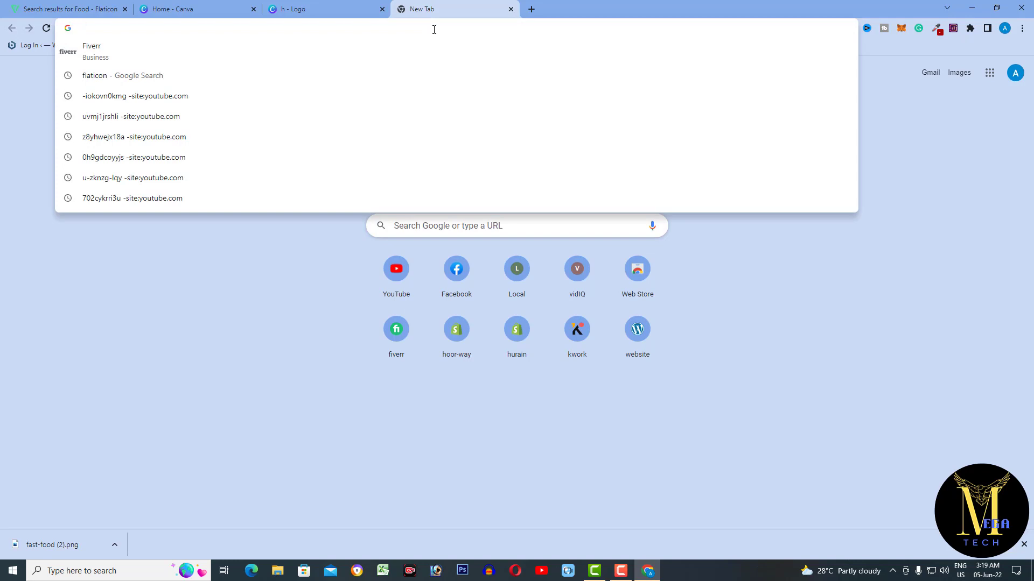
text(REMO)
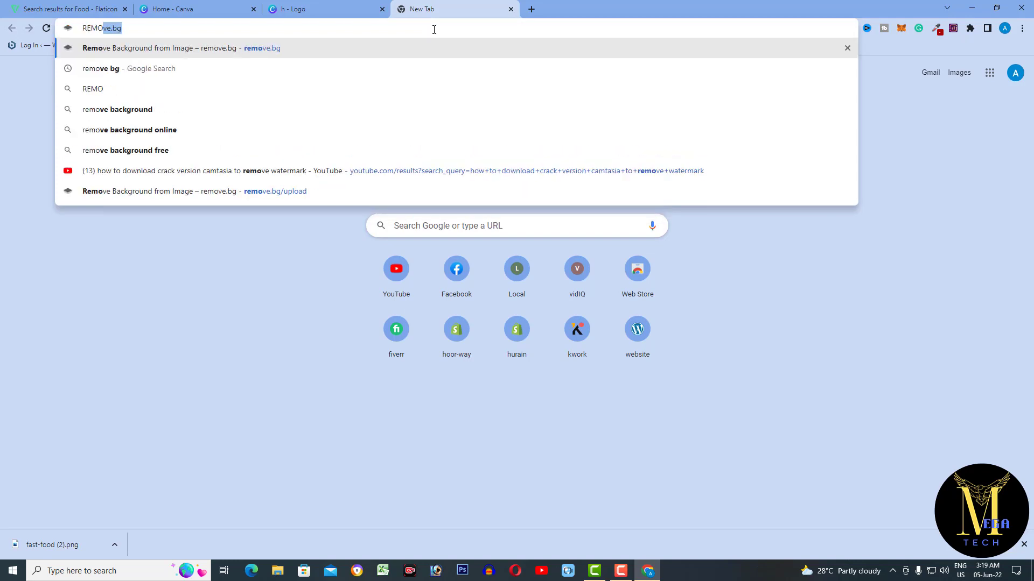
key(Return)
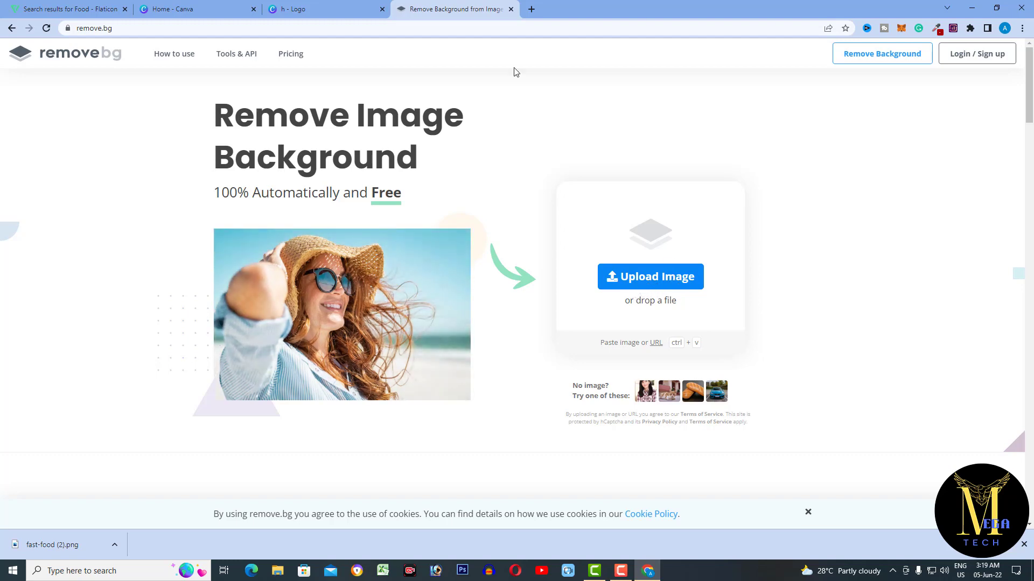
click(341, 10)
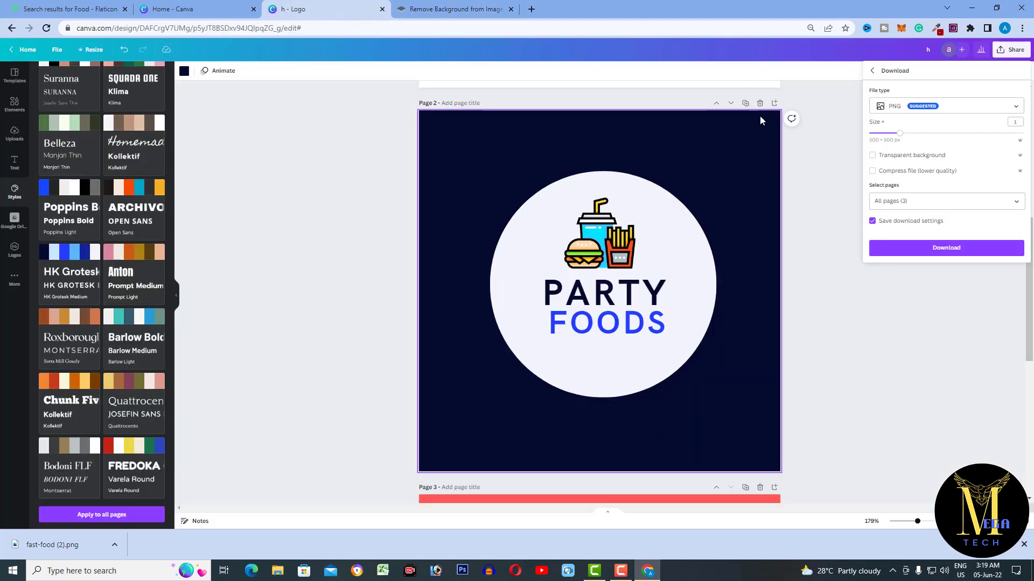
click(450, 8)
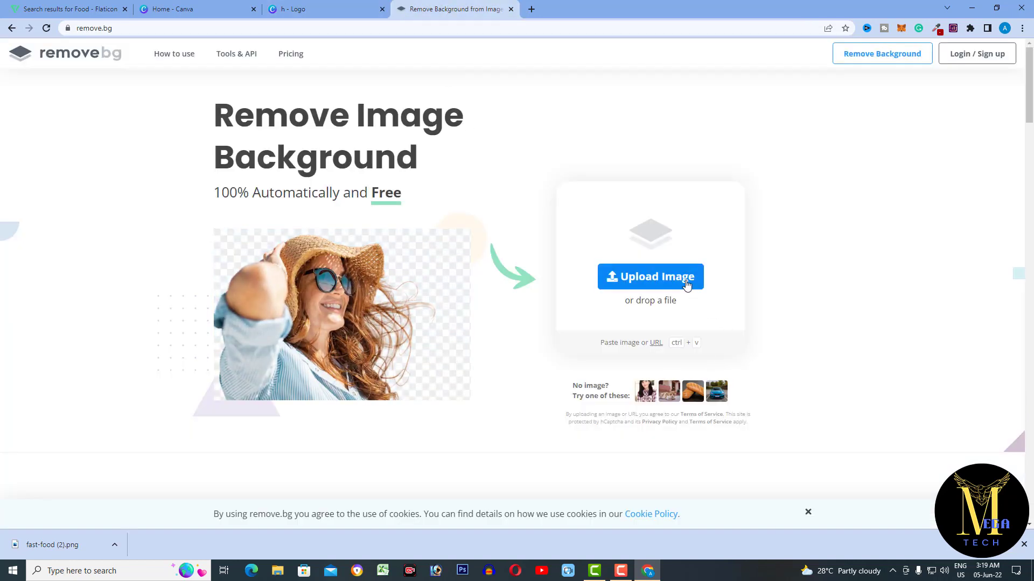